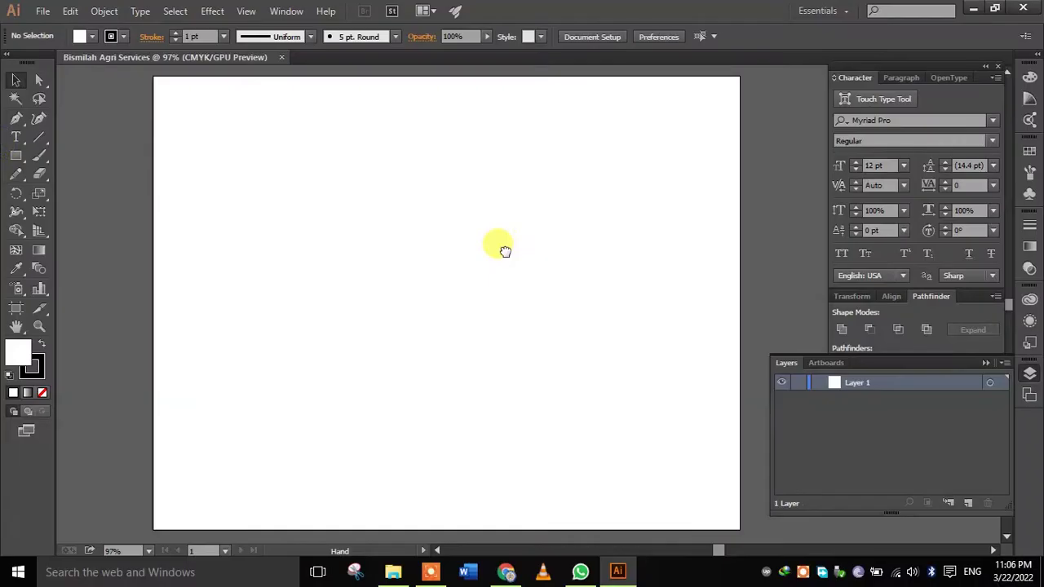
Step: Paste بسم الله as a text object on the artboard and scale it up
left_click(30, 147)
left_click(413, 282)
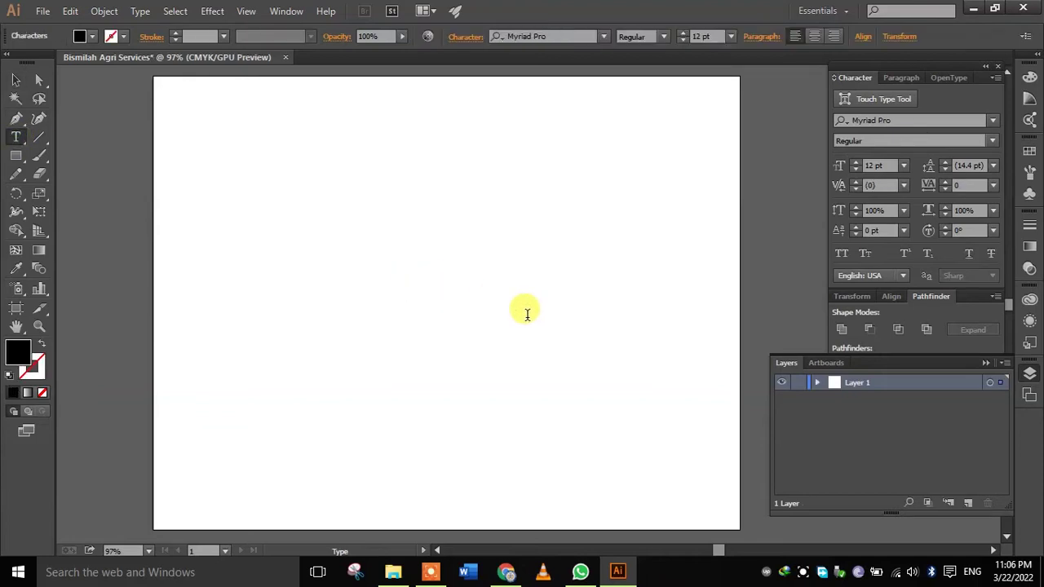
key("ctrl+v")
key("Escape")
left_click_drag(428, 288, 545, 395)
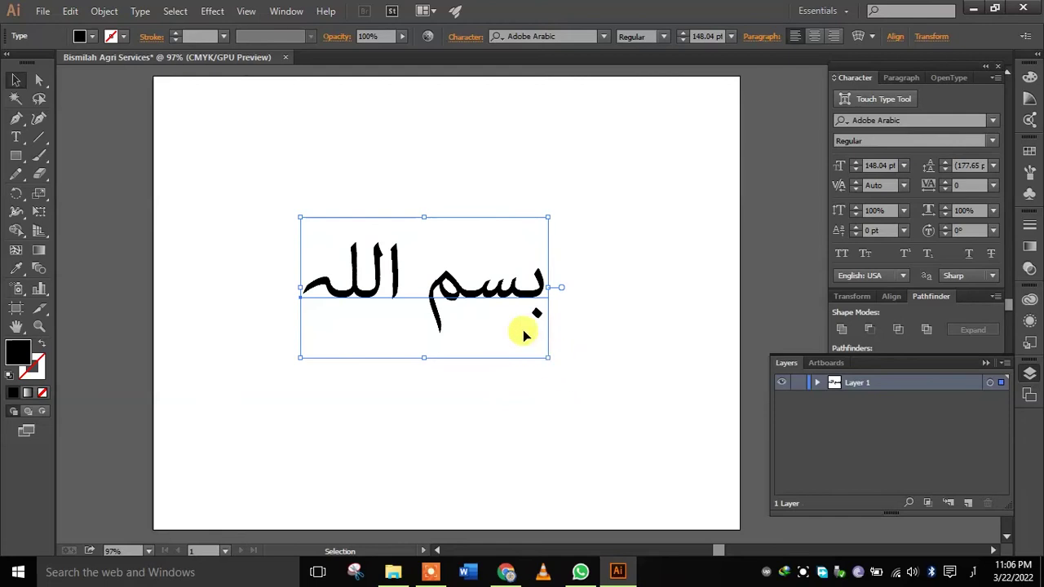
Step: Set the Bismillah text to the Aadil font and reposition it on the artboard
left_click(994, 124)
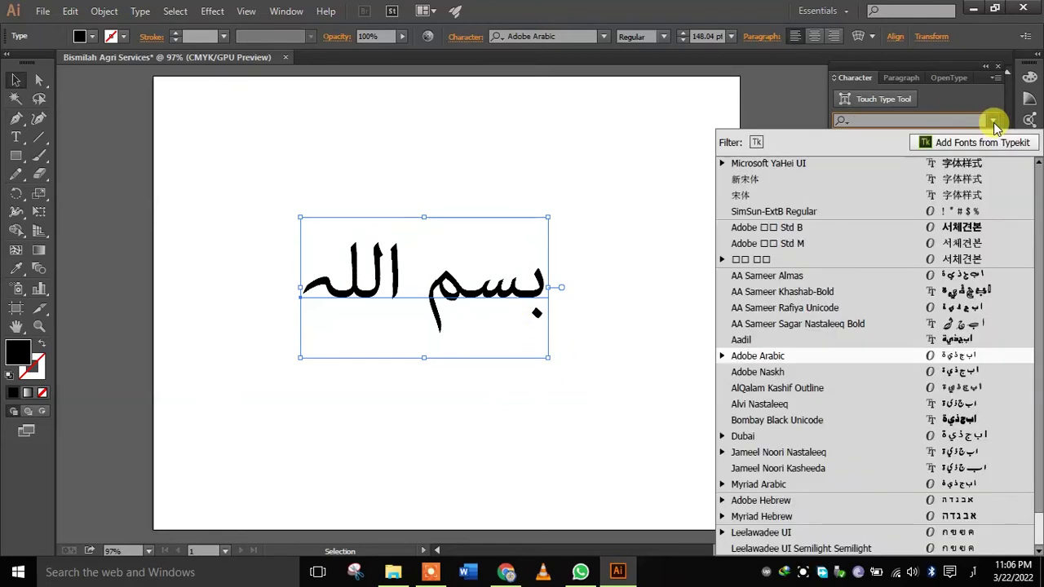
left_click(775, 341)
left_click_drag(402, 288, 449, 327)
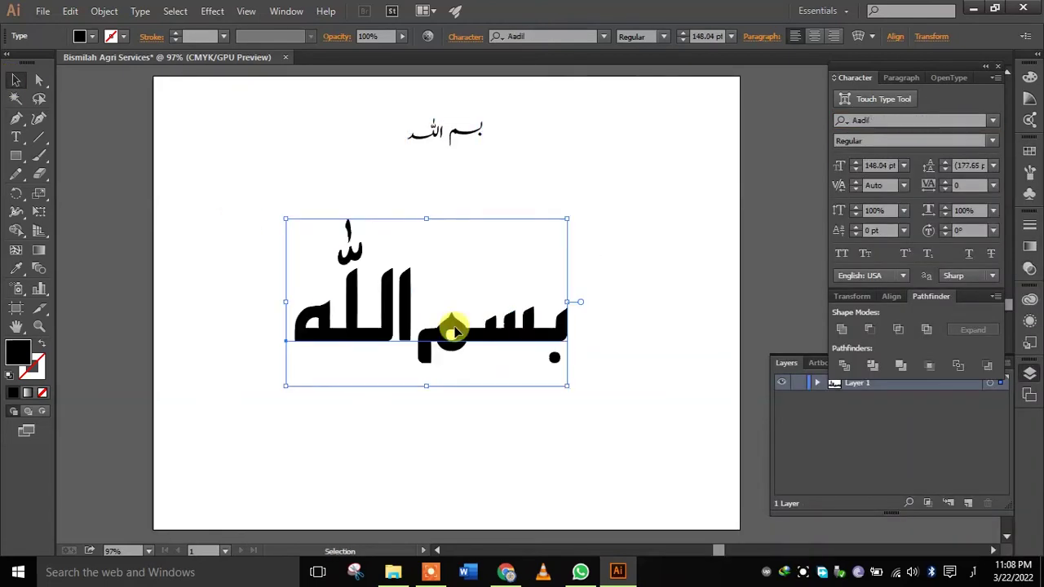
right_click(453, 328)
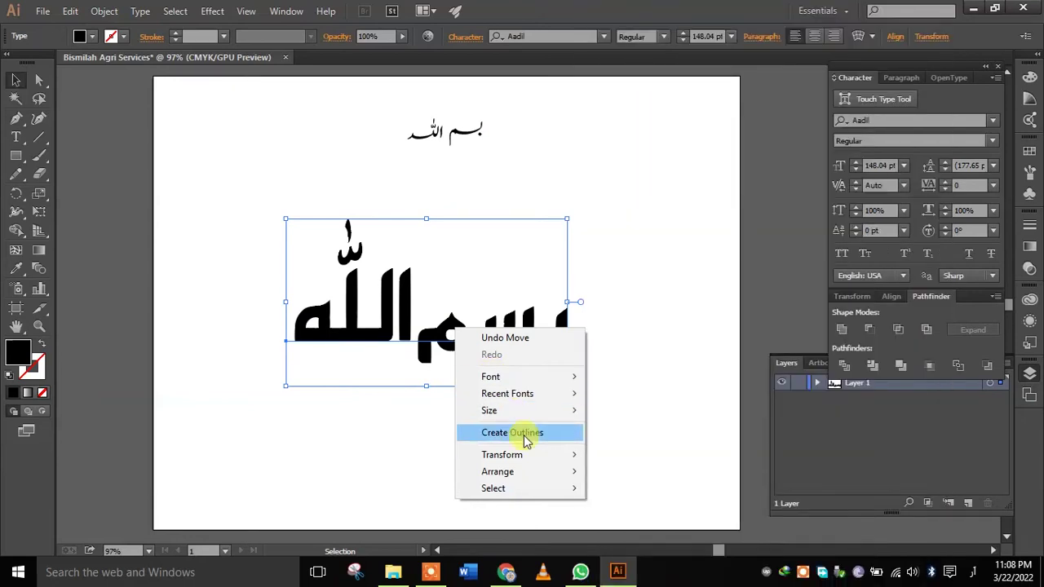
Step: Convert the Bismillah text to outlines and ungroup the letter shapes
left_click(526, 438)
right_click(489, 330)
left_click(543, 416)
left_click(484, 295)
left_click(491, 340)
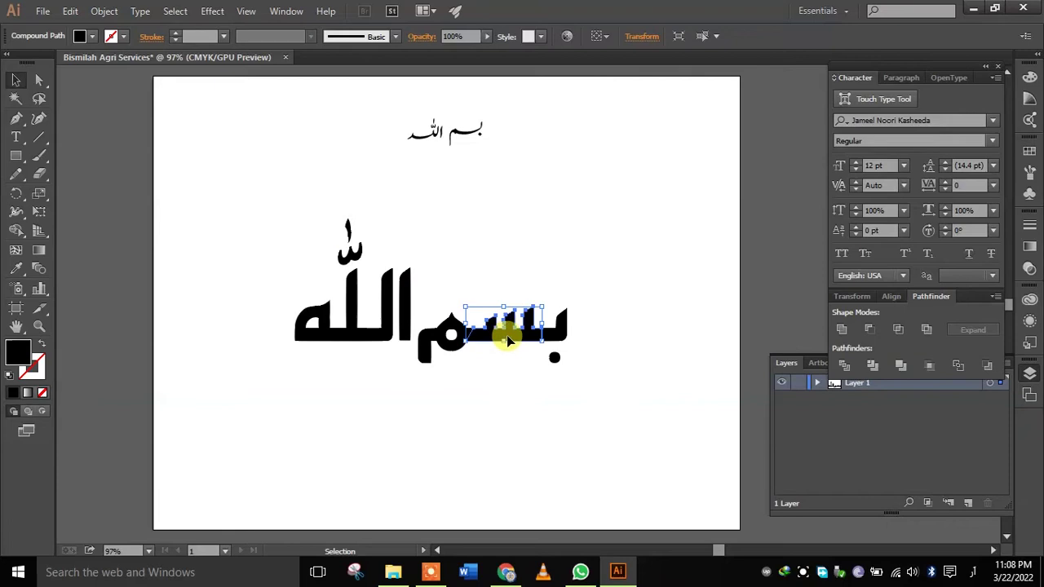
Step: Group the بسم letter shapes together and select the الله shapes
mouse_move(573, 396)
left_mouse_down()
mouse_move(450, 337)
mouse_move(422, 305)
left_mouse_up()
right_click(468, 336)
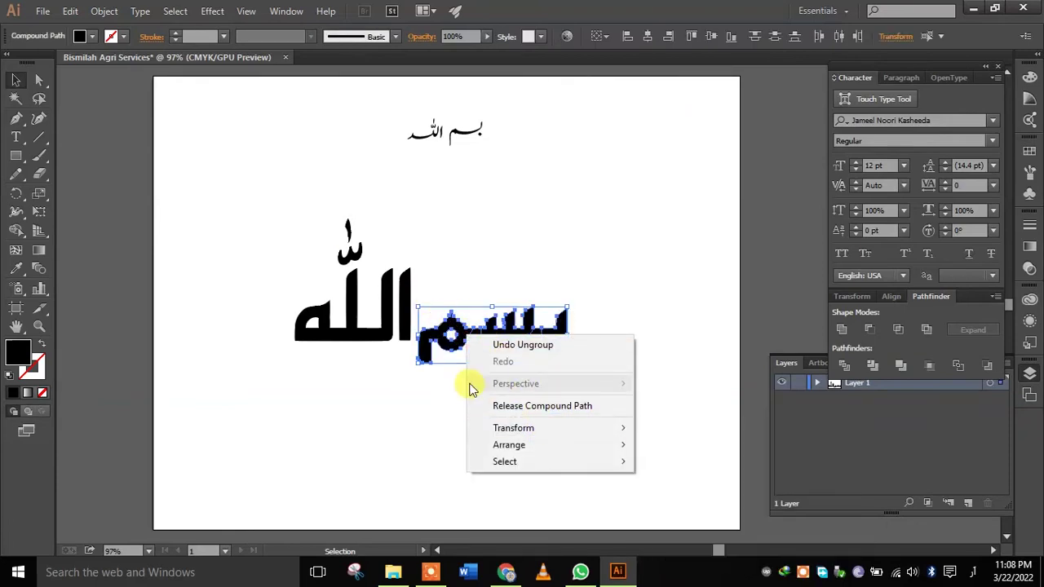
left_click(456, 328)
left_click(535, 416)
mouse_move(607, 384)
left_mouse_down()
mouse_move(423, 321)
mouse_move(422, 311)
left_mouse_up()
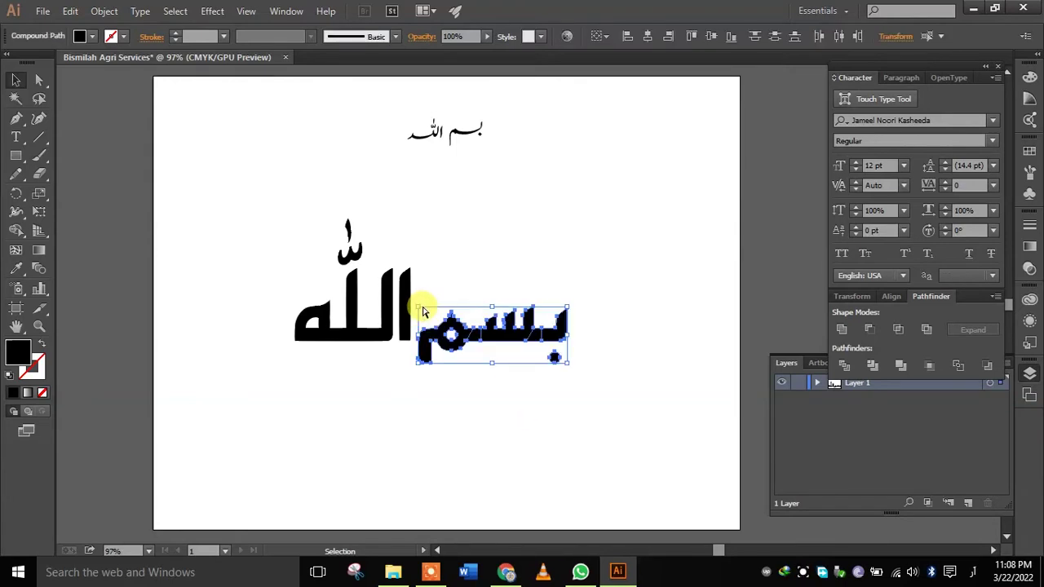
key("ctrl+g")
left_click_drag(279, 206, 407, 347)
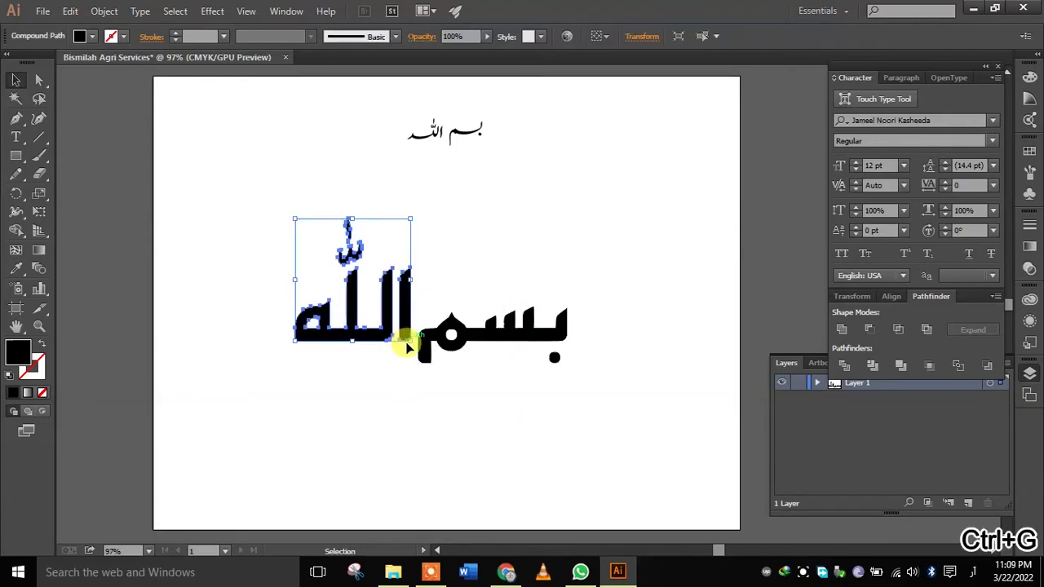
Step: Group the الله shapes and shift the بسم group down and left
key("ctrl+g")
left_click(466, 366)
mouse_move(497, 339)
left_mouse_down()
mouse_move(359, 377)
mouse_move(380, 405)
left_mouse_up()
left_click(392, 426)
left_click(380, 374)
Step: Move the small mark above الله off to the upper left
double_click(357, 283)
left_click_drag(315, 199, 376, 255)
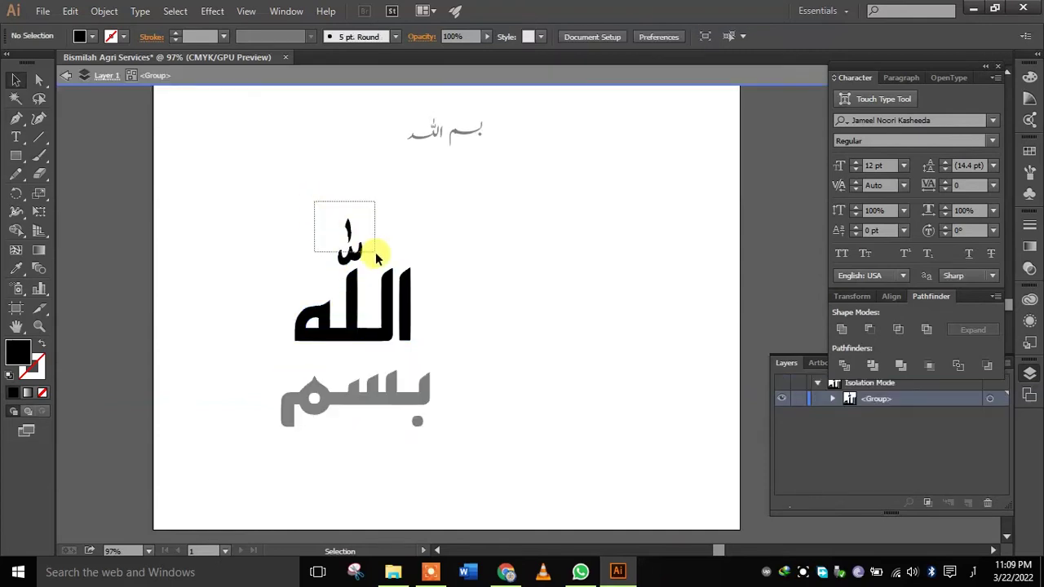
left_click(375, 255)
double_click(346, 245)
mouse_move(303, 204)
left_mouse_down()
mouse_move(356, 260)
mouse_move(246, 209)
left_mouse_up()
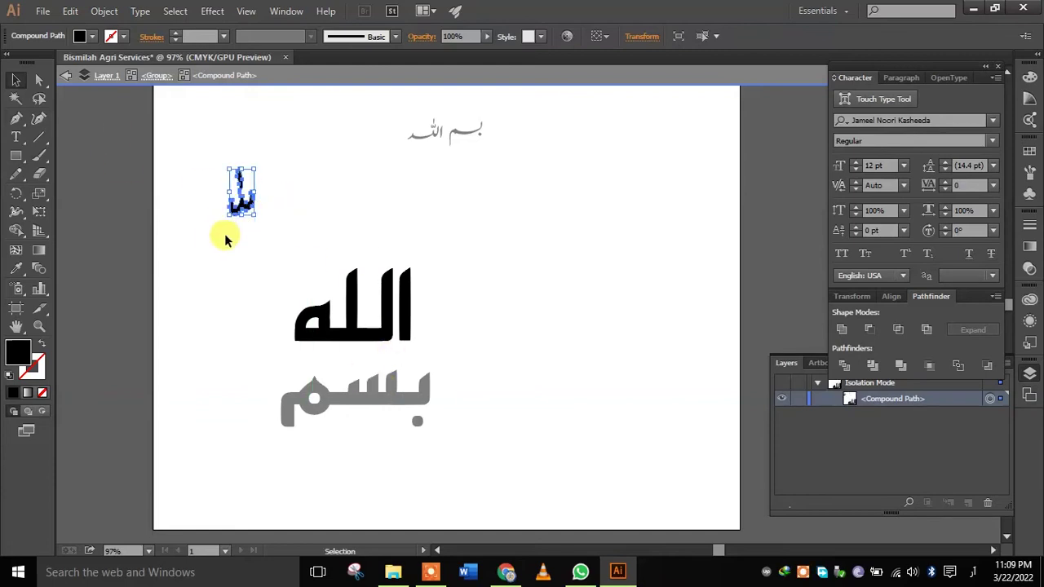
double_click(225, 236)
Step: Position the بسم group directly above الله
left_click_drag(364, 400, 353, 240)
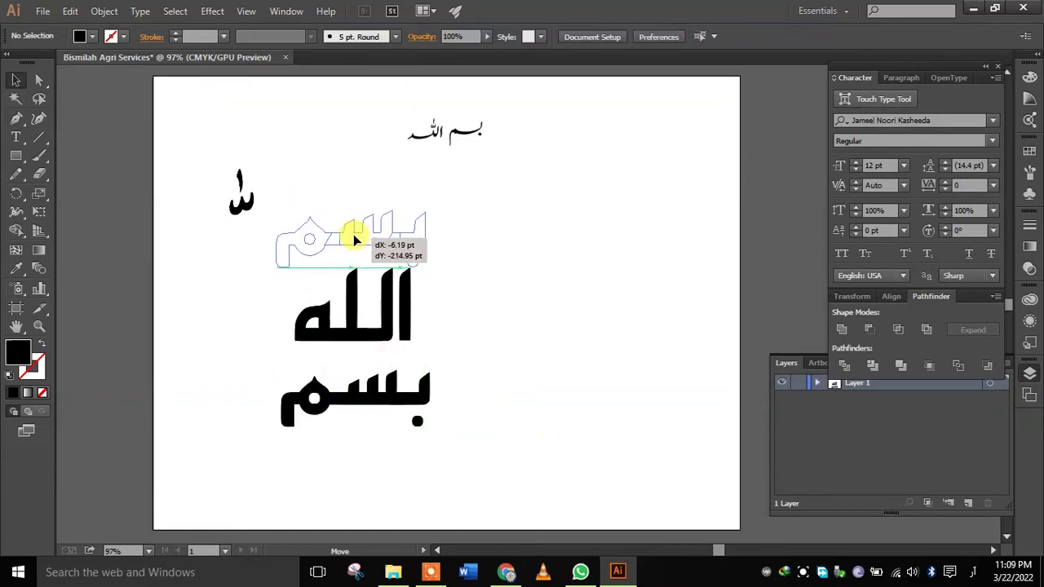
left_click(449, 261)
left_click_drag(383, 242, 394, 270)
left_click(460, 305)
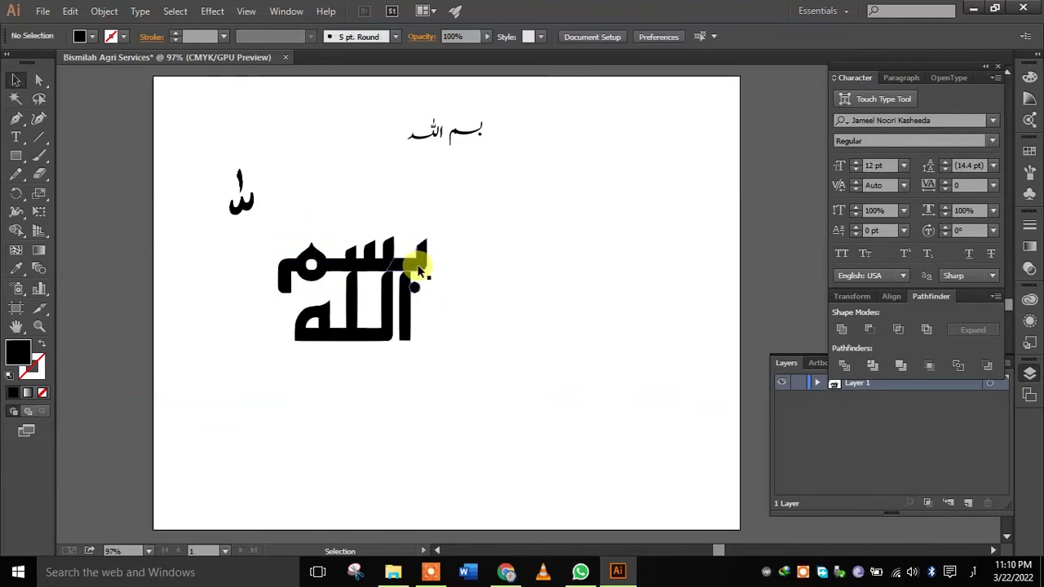
left_click(369, 268)
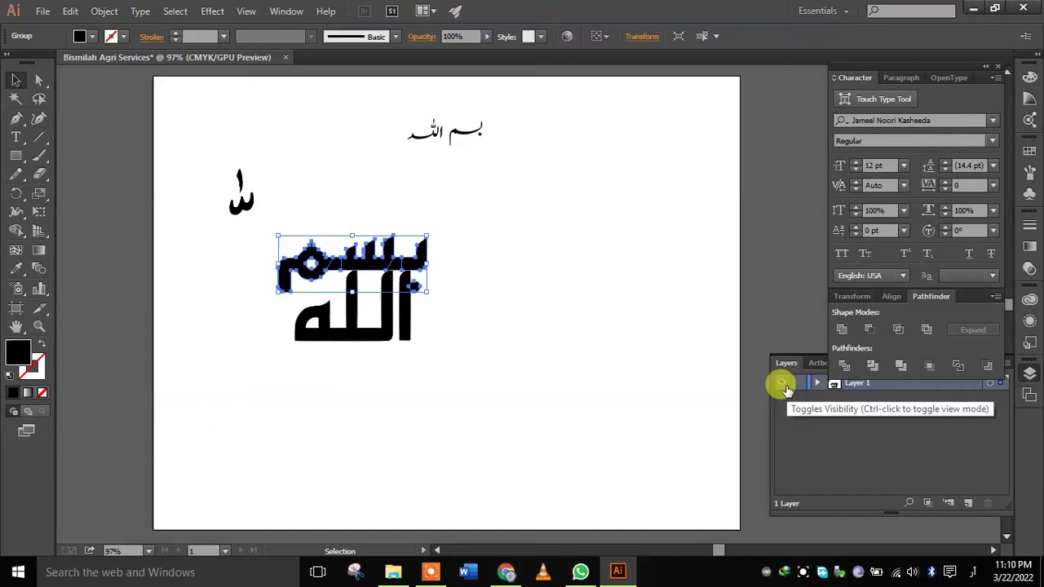
left_click(559, 365)
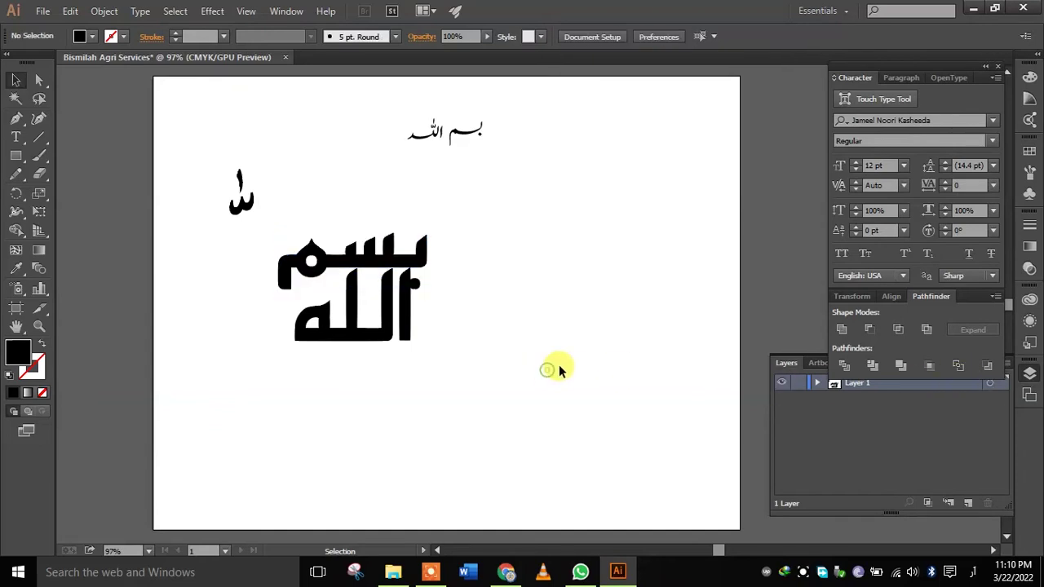
Step: Raise بسم clear of الله and move the dot of ب out to the right
left_click_drag(372, 261, 374, 230)
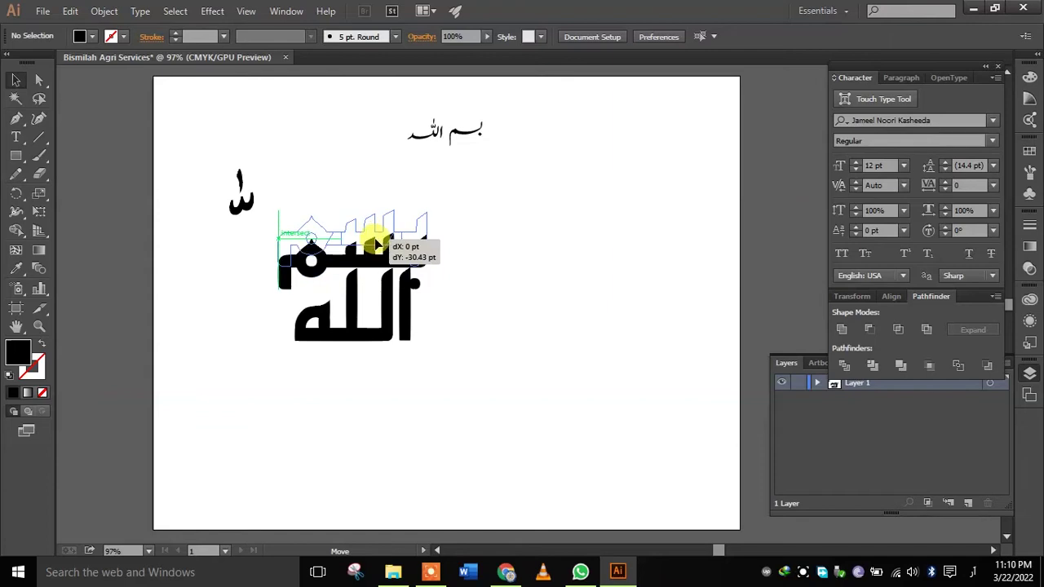
left_click(463, 321)
double_click(413, 238)
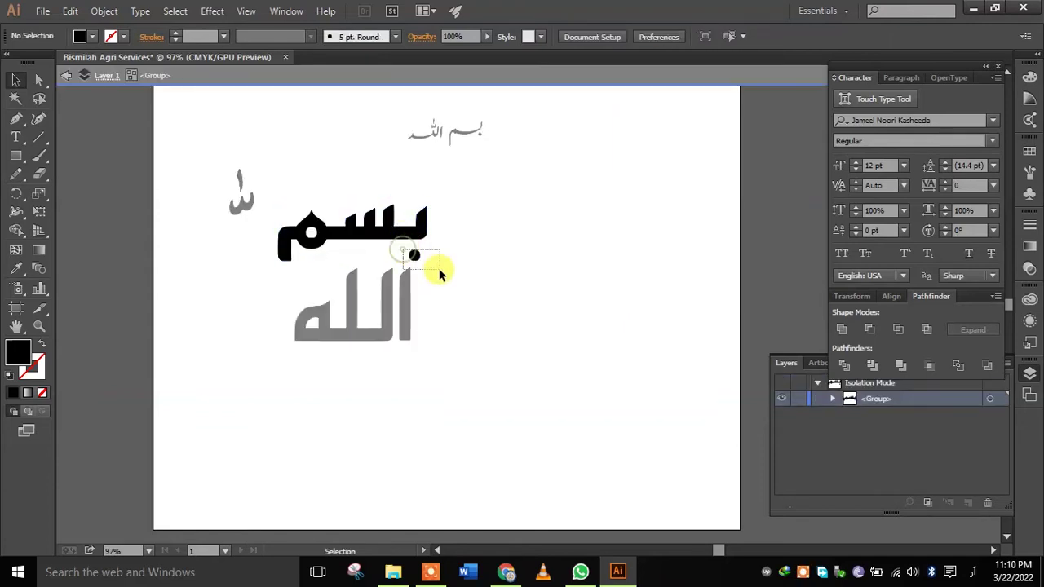
left_click(420, 258)
double_click(418, 258)
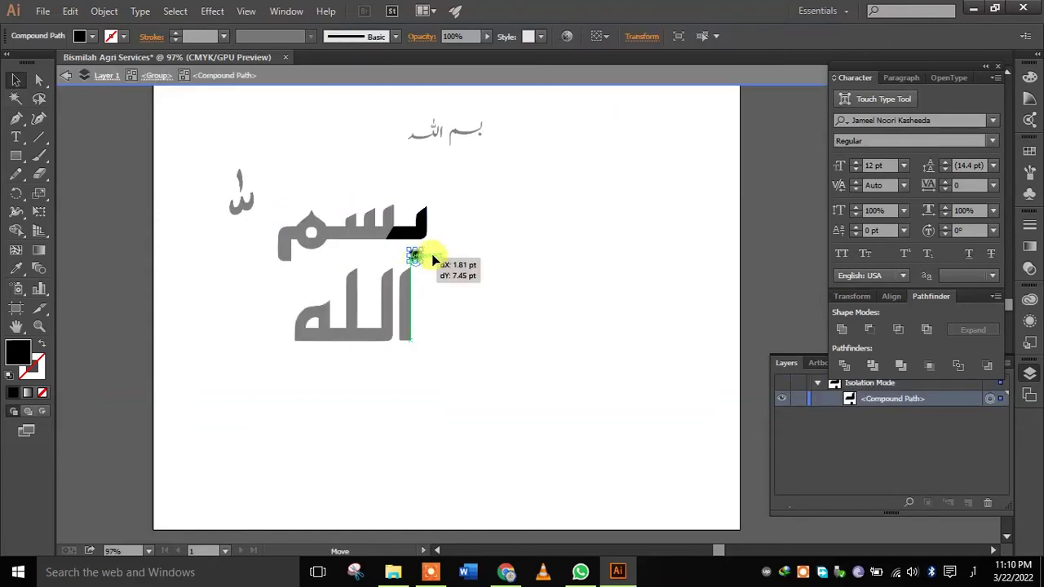
left_click_drag(414, 256, 480, 255)
double_click(321, 187)
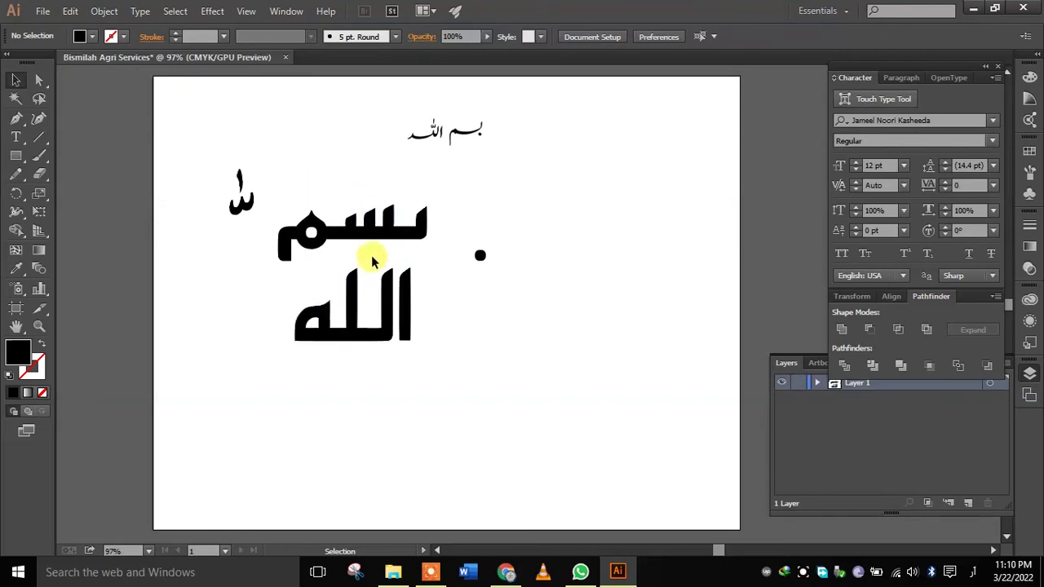
Step: Stretch the alef strokes of الله upward by editing their top anchor points
left_click(387, 294)
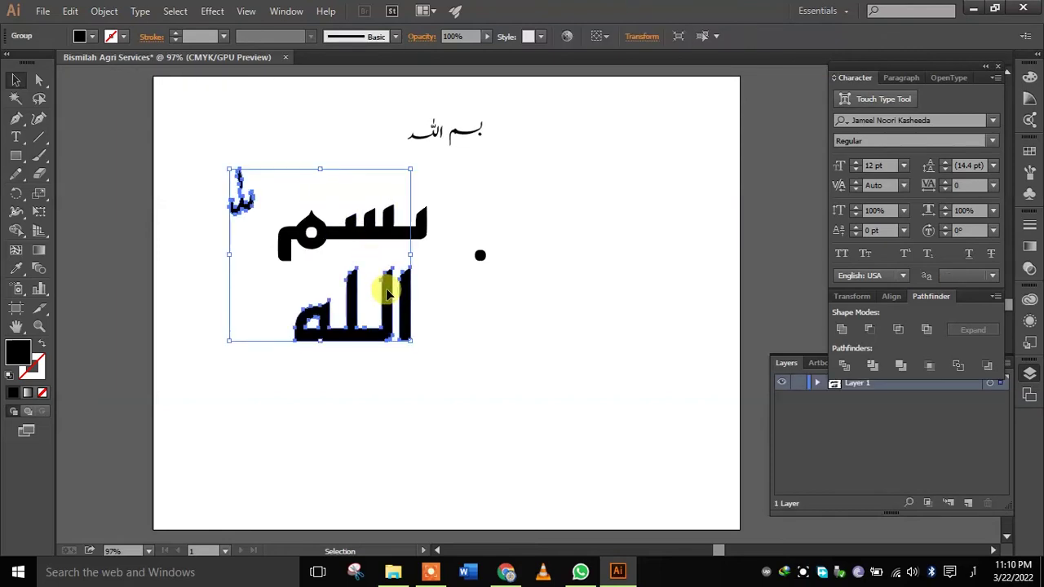
right_click(388, 294)
left_click(389, 295)
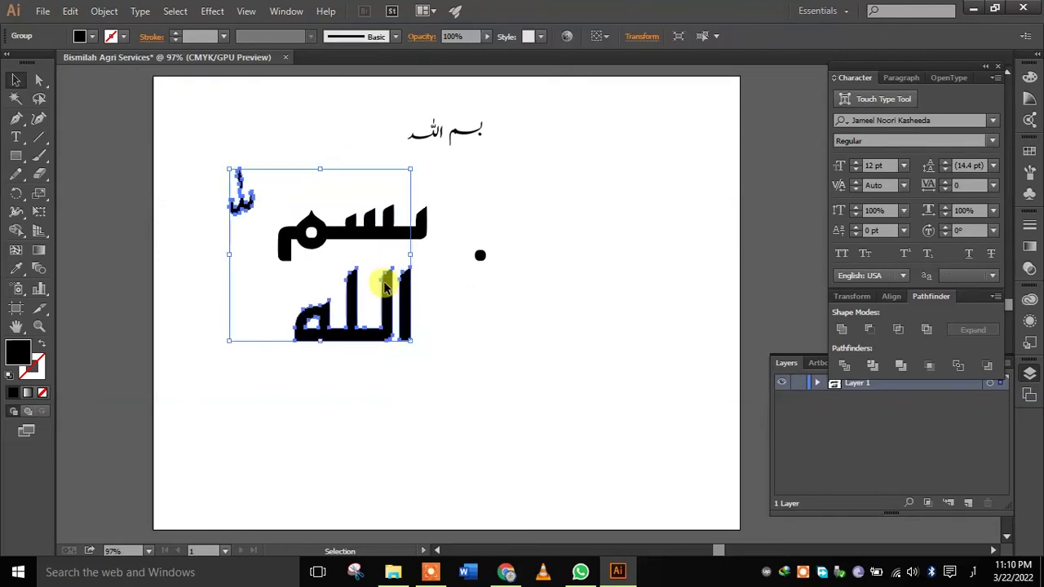
double_click(385, 287)
left_click(39, 79)
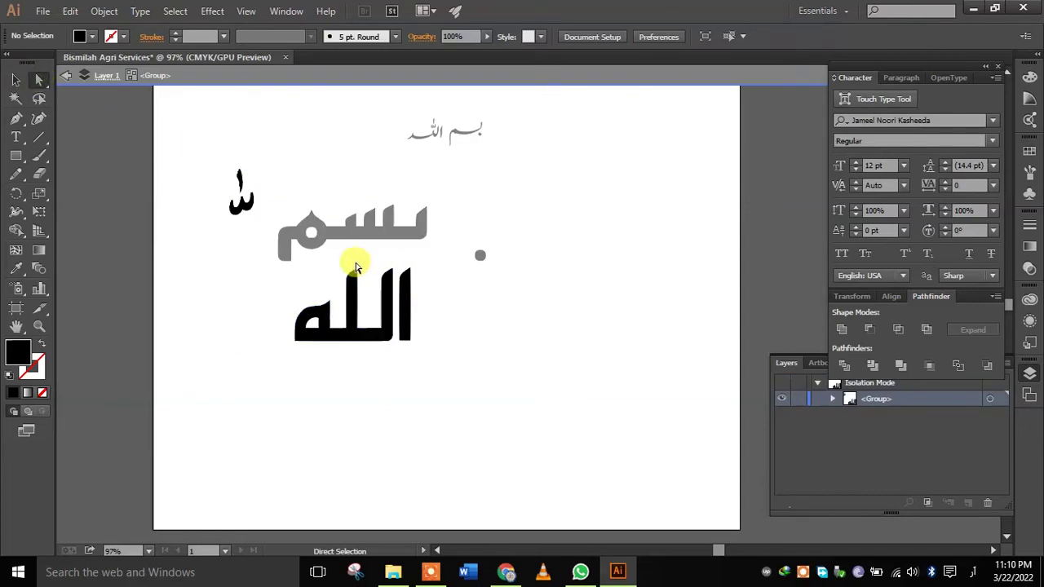
left_click_drag(396, 286, 396, 287)
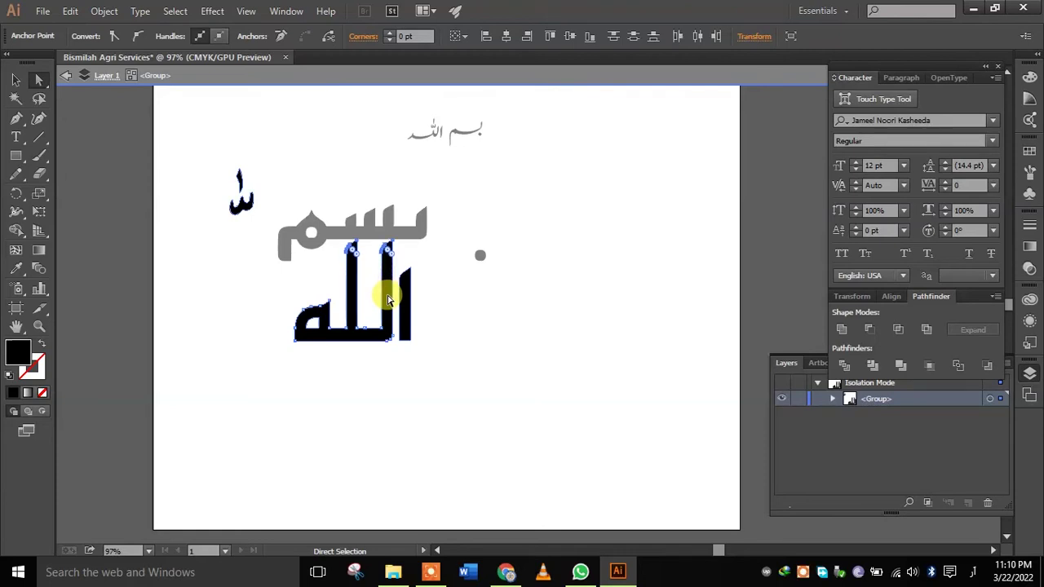
left_click(444, 289)
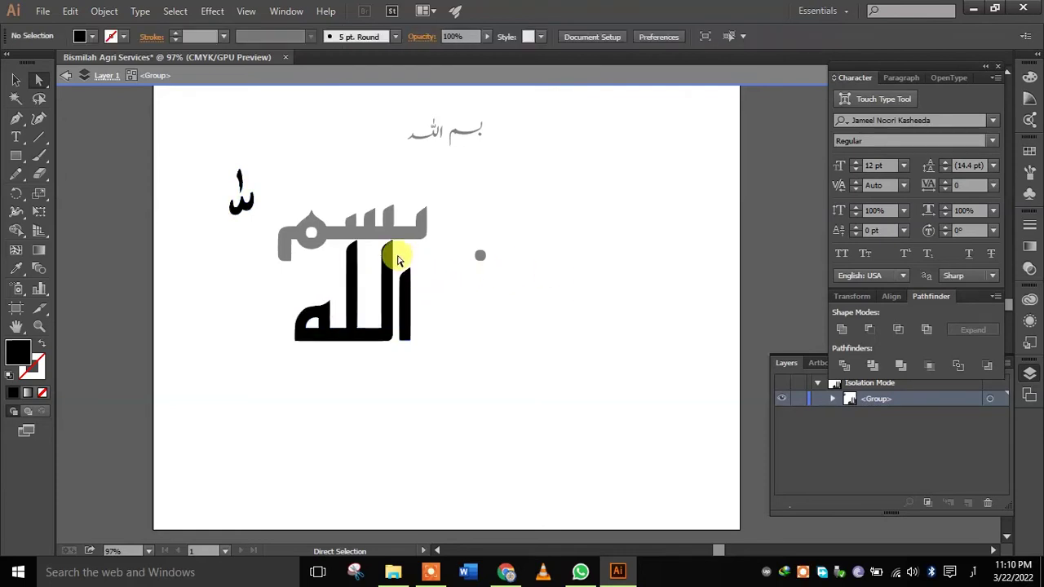
left_click_drag(398, 261, 430, 286)
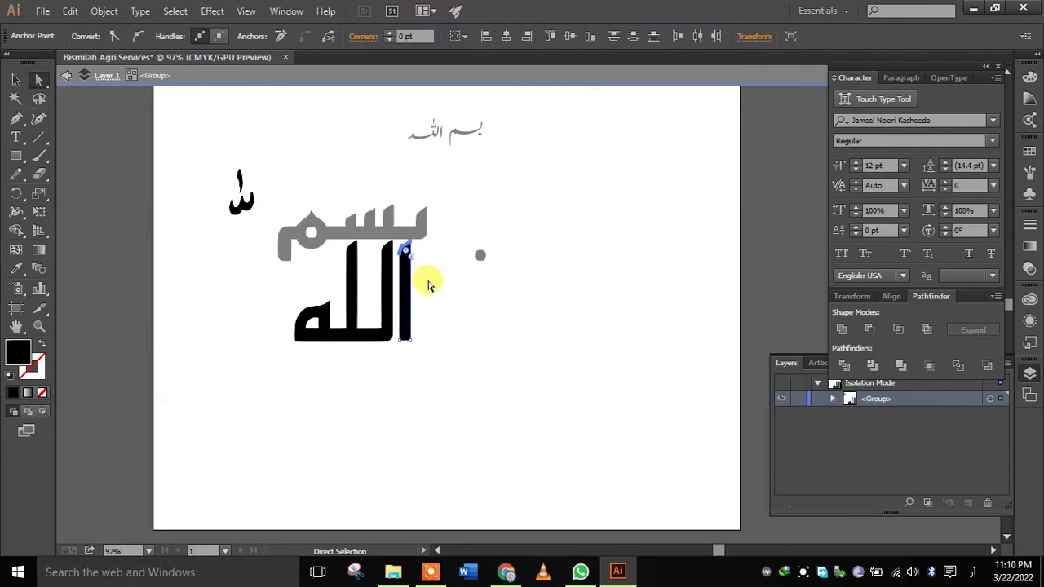
left_click(434, 318)
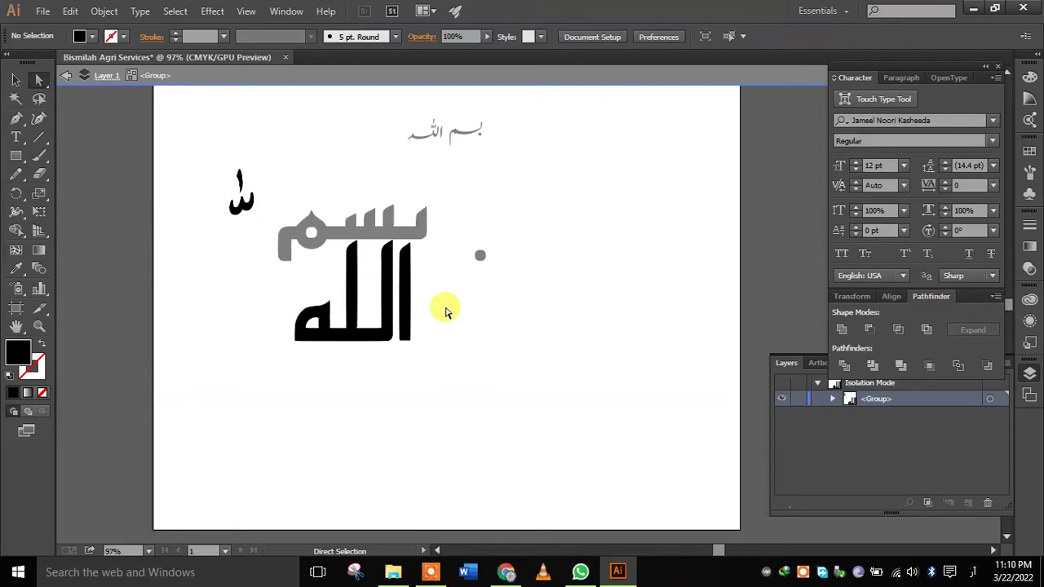
key("ctrl+=")
key("ctrl+=")
key("ctrl+=")
Step: Adjust the anchors atop the right alef, then exit isolation mode
left_click_drag(452, 291, 572, 393)
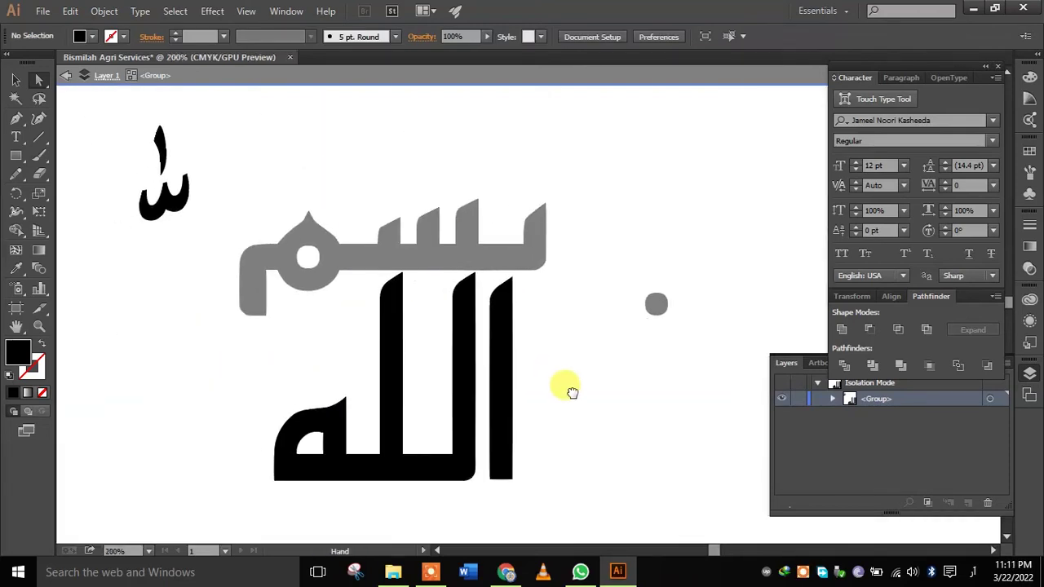
left_click_drag(470, 261, 527, 323)
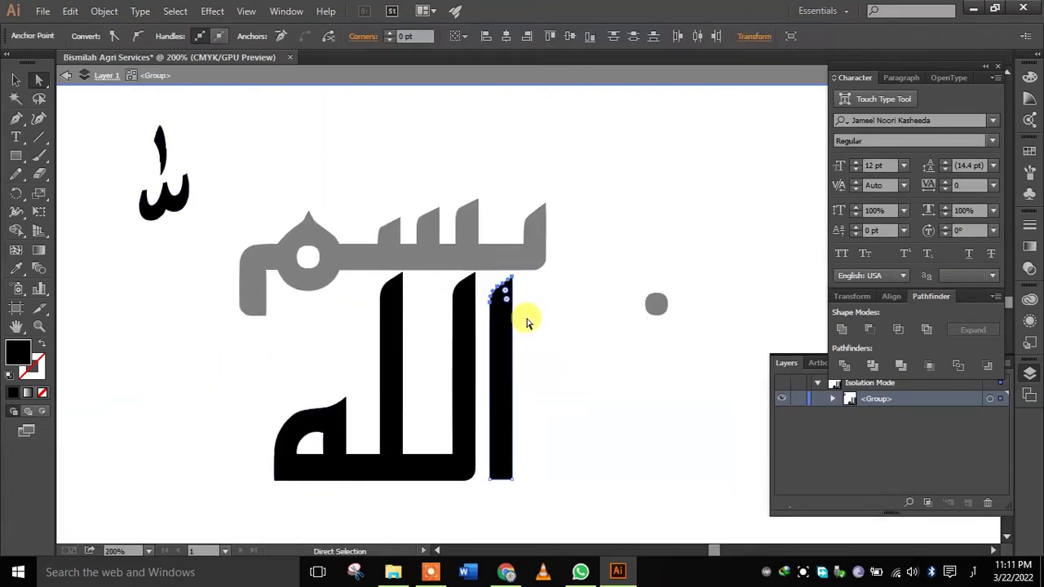
left_click(592, 367)
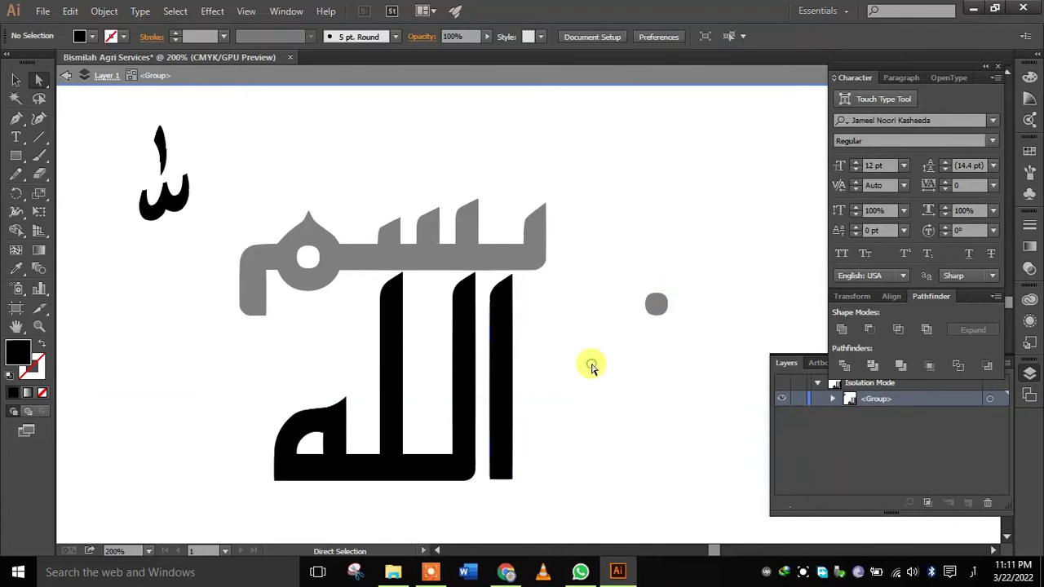
double_click(513, 382)
Step: Nudge بسم slightly down and right, and nudge the alef stroke right
left_click(16, 80)
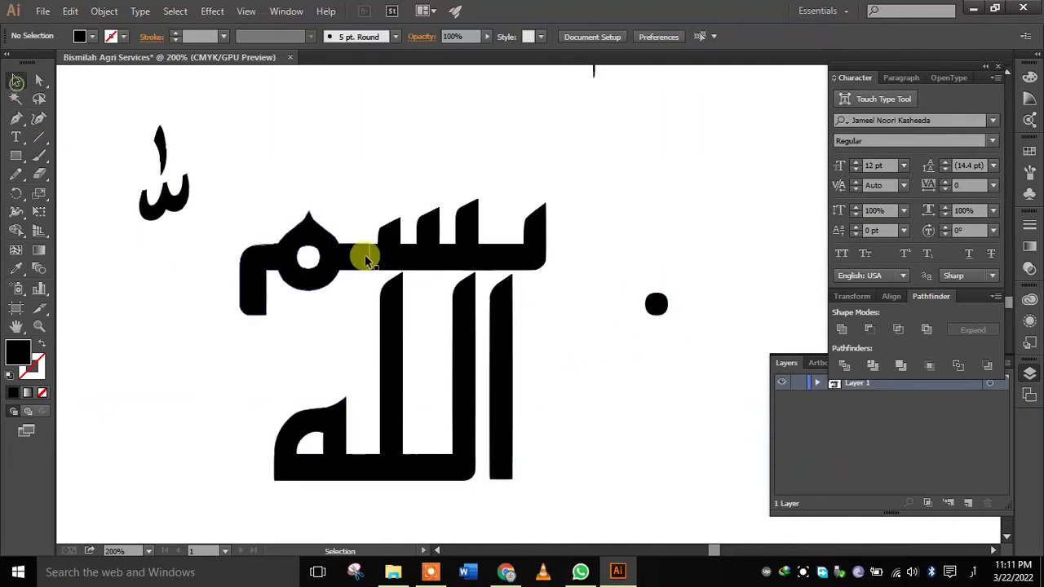
left_click(408, 252)
key("Down")
key("Down")
key("Down")
key("Down")
key("Down")
key("Down")
key("Down")
key("Down")
key("Down")
key("Down")
key("Down")
key("Down")
key("Down")
key("Down")
key("Down")
key("Down")
key("Down")
key("Down")
key("Down")
key("Down")
key("Down")
key("Down")
key("Down")
key("Down")
key("Down")
key("Right")
key("Right")
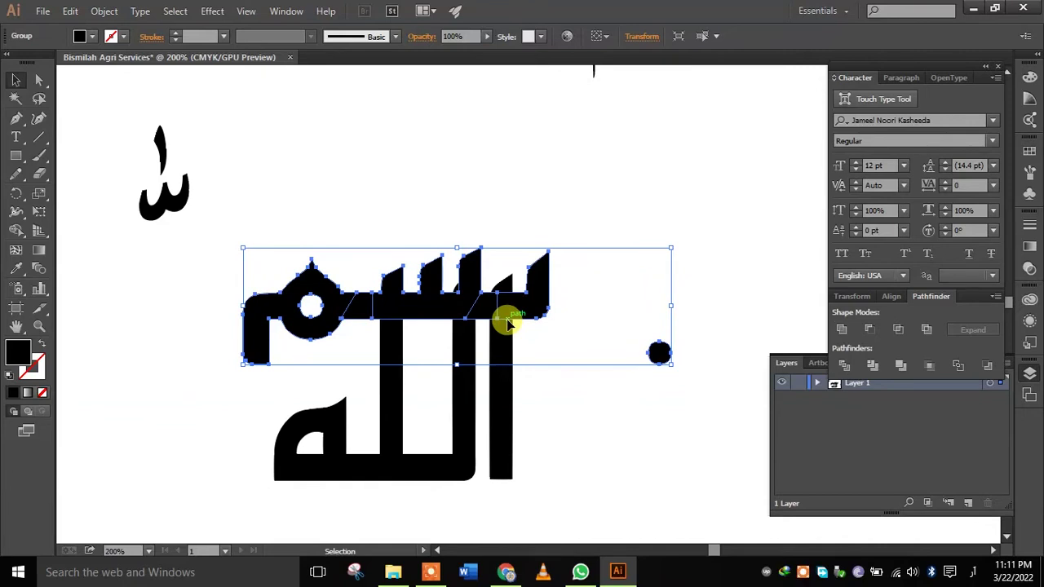
double_click(504, 394)
key("Right")
key("Right")
key("Right")
key("Right")
key("Right")
key("Right")
key("Right")
key("Right")
key("Right")
key("Right")
key("Right")
key("Right")
key("Right")
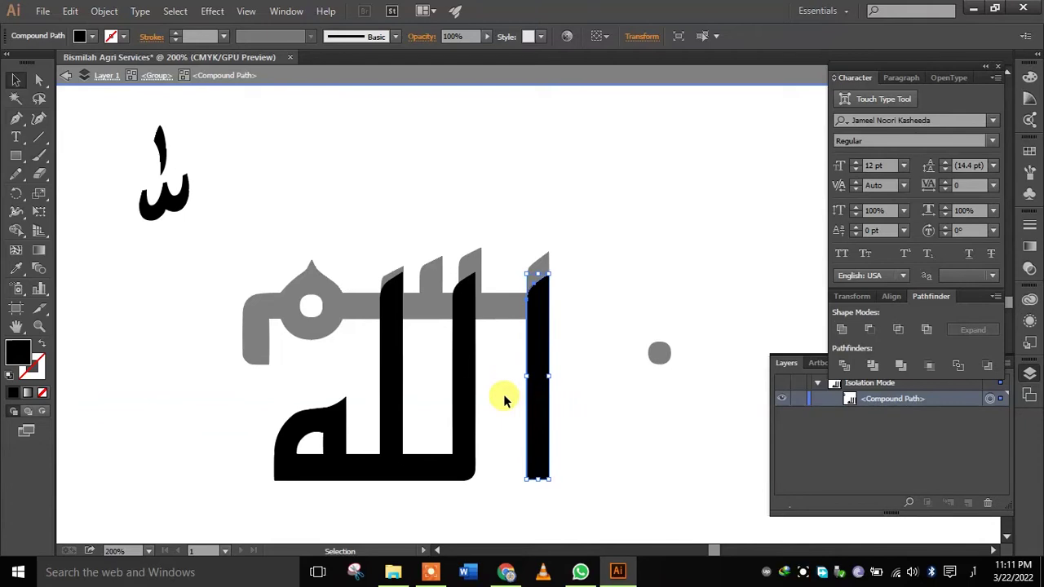
left_click(432, 196)
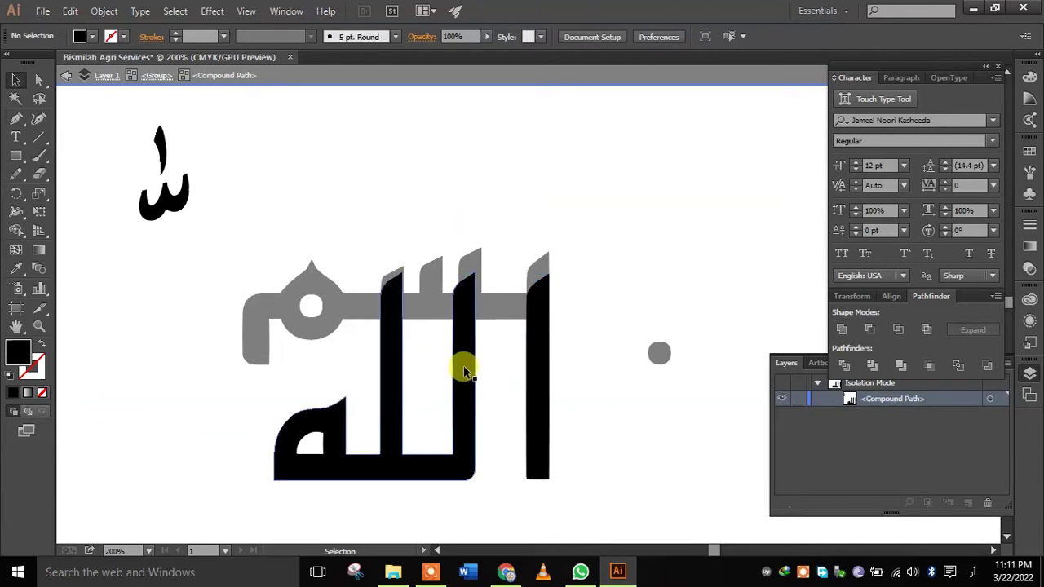
double_click(483, 205)
Step: Fill the الله letters and the small mark above them with green
left_click(473, 256)
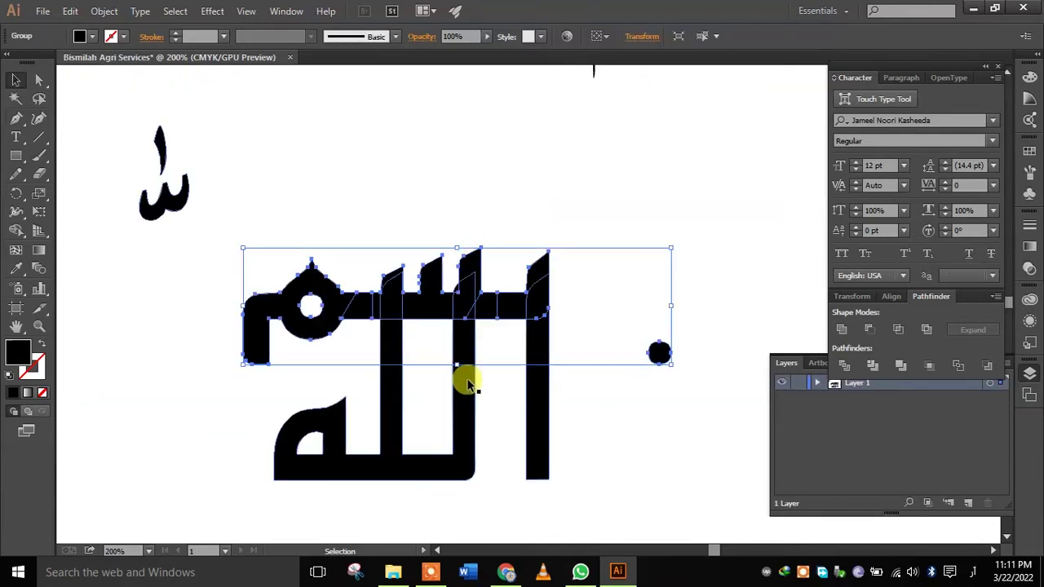
left_click(469, 386)
left_click(94, 40)
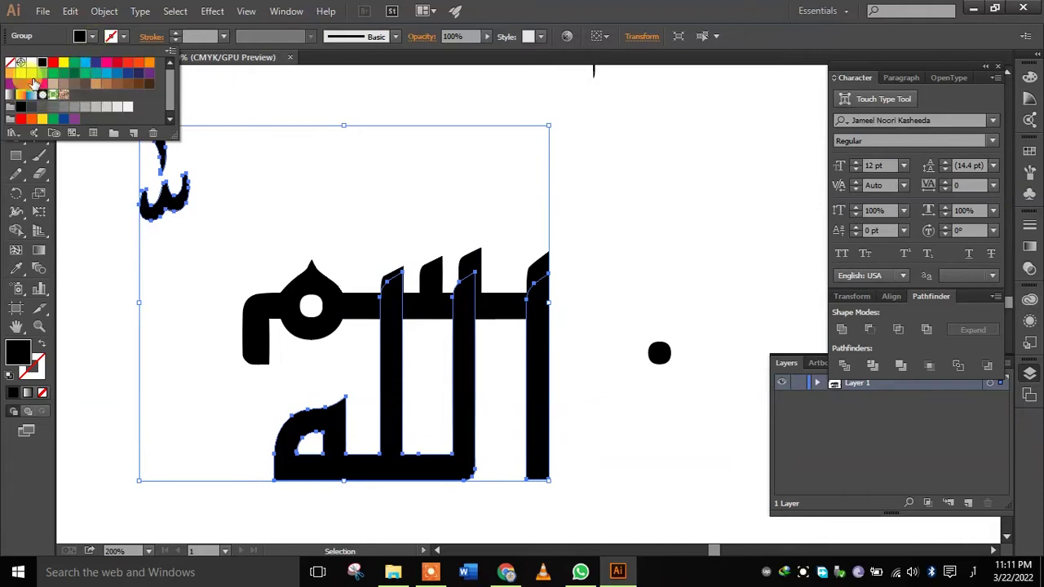
left_click(74, 75)
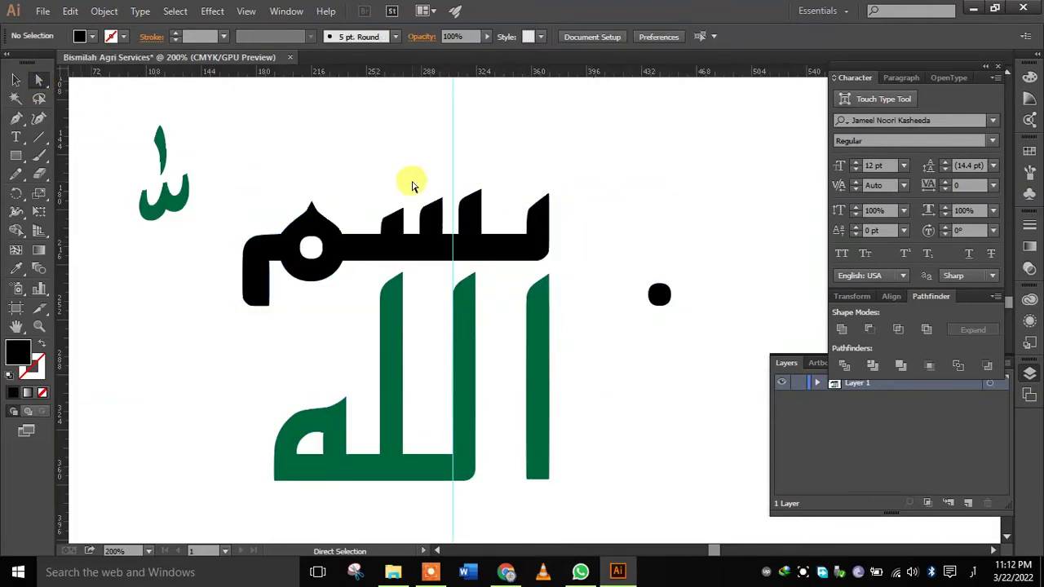
left_click_drag(412, 183, 570, 271)
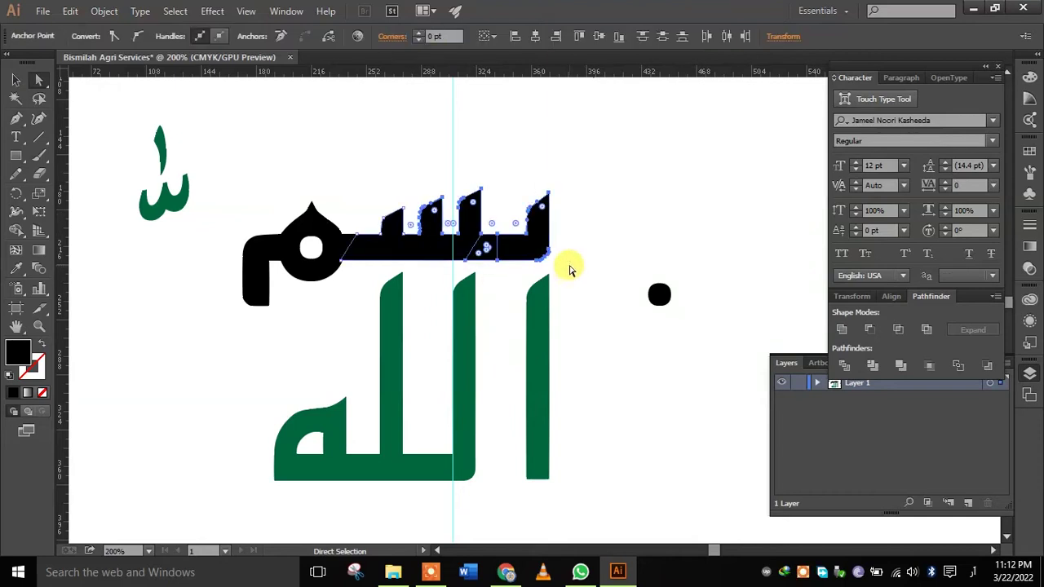
Step: Nudge the selected black-letter anchors slightly left
key("Left")
key("Left")
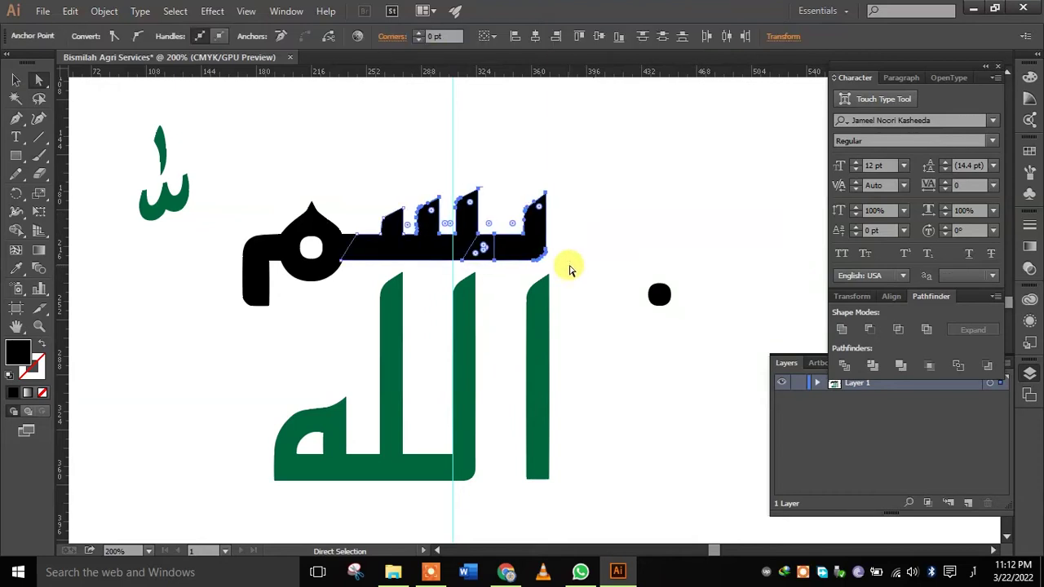
left_click(571, 191)
left_click_drag(452, 161, 572, 271)
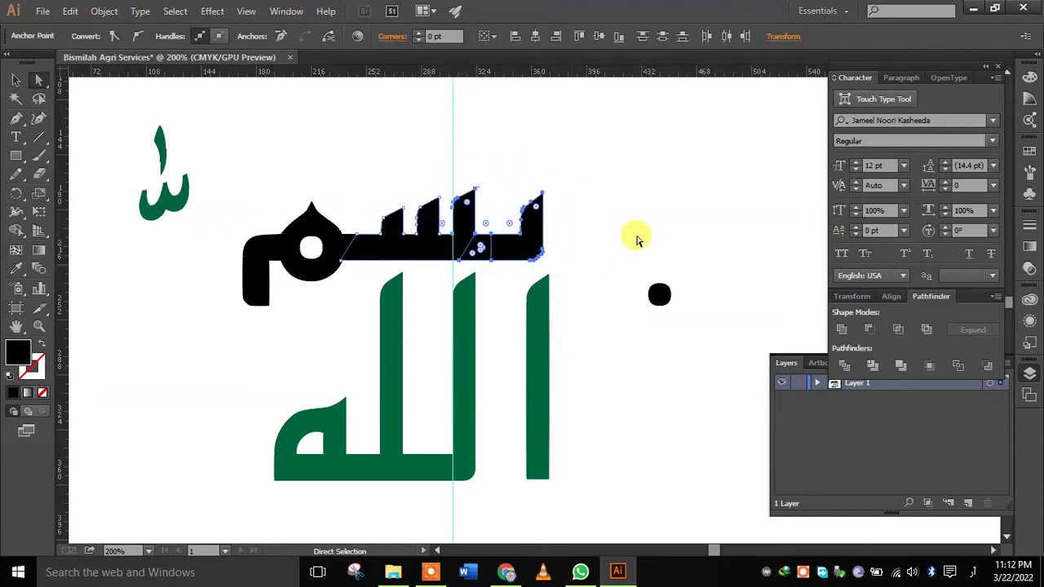
left_click(593, 181)
scroll(407, 239, "up", 3)
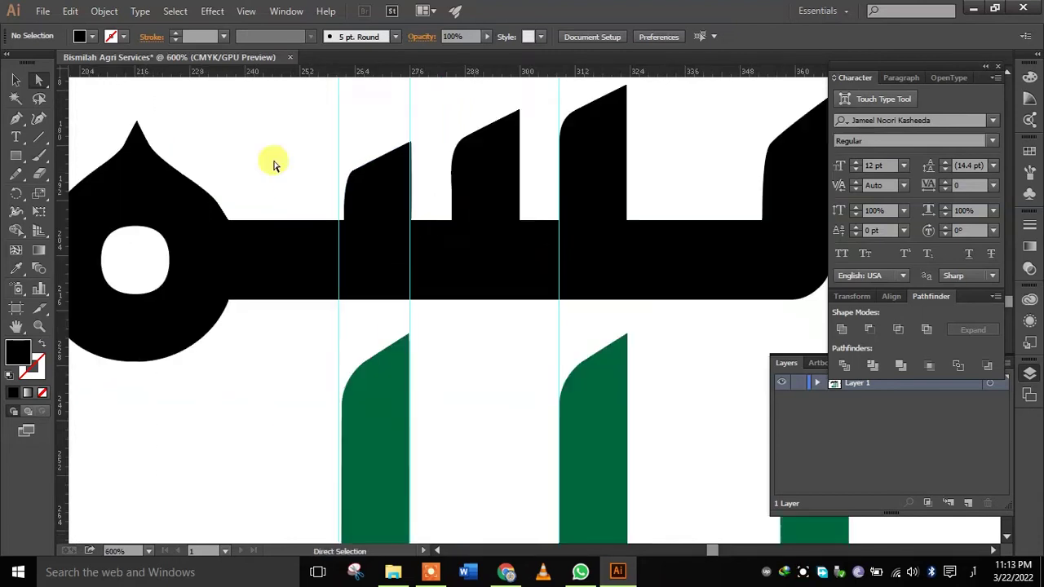
Step: Delete two teeth of the س in بسم by removing their top anchors
left_click(39, 79)
left_click_drag(321, 128, 425, 197)
key("Delete")
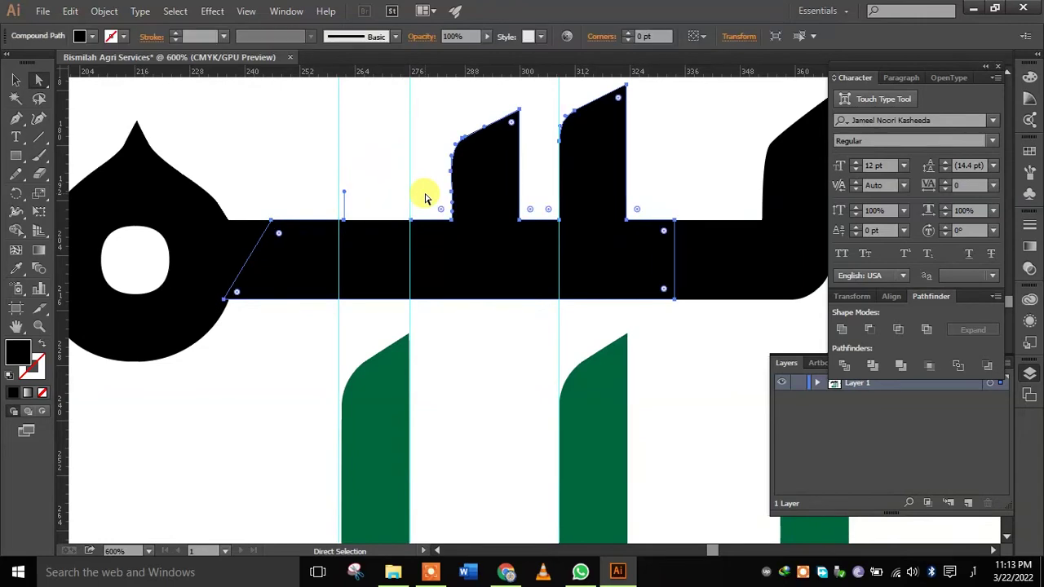
left_click_drag(548, 76, 653, 206)
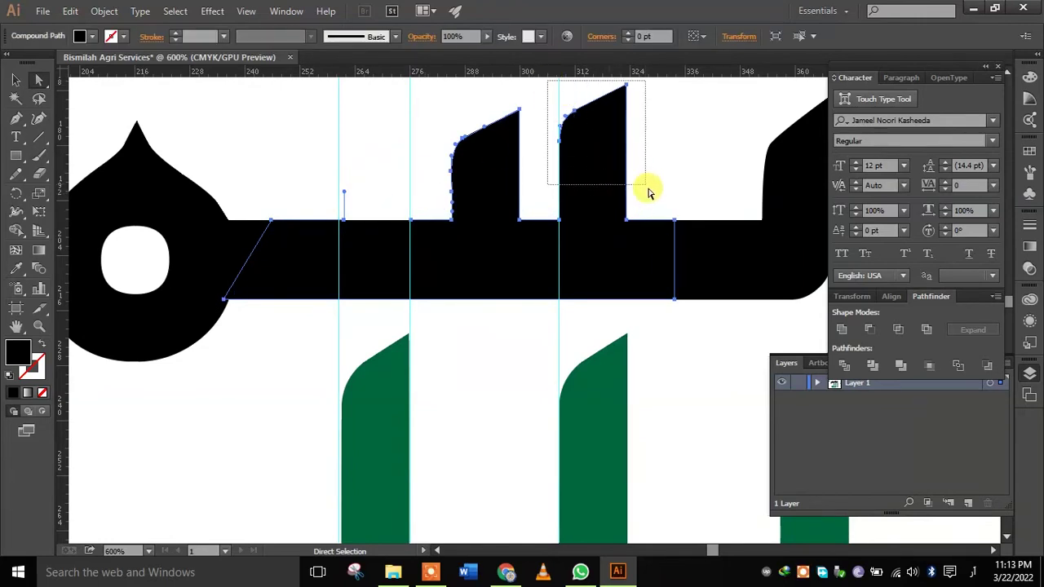
key("Delete")
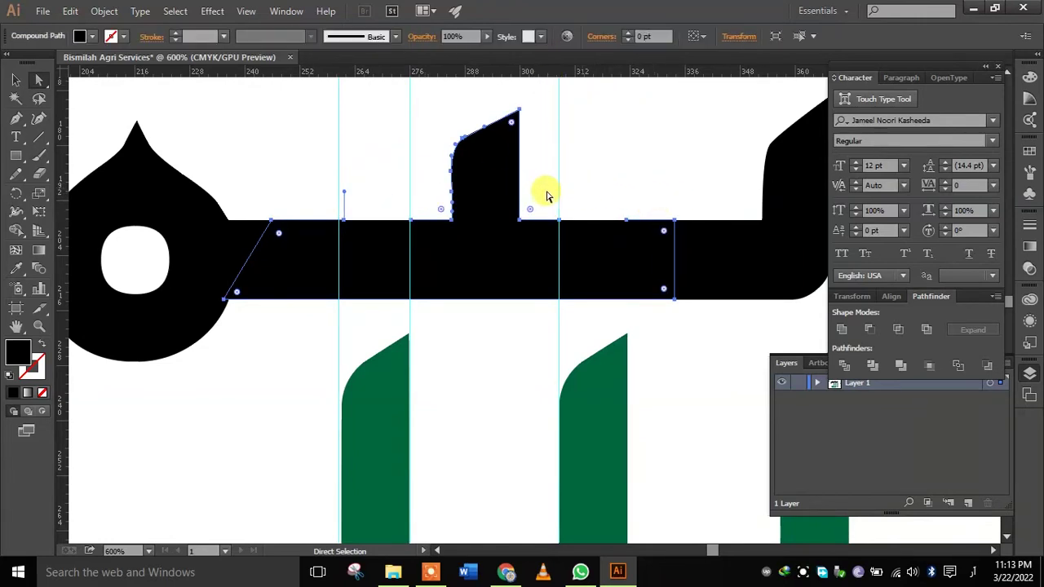
left_click(15, 79)
left_click(693, 159)
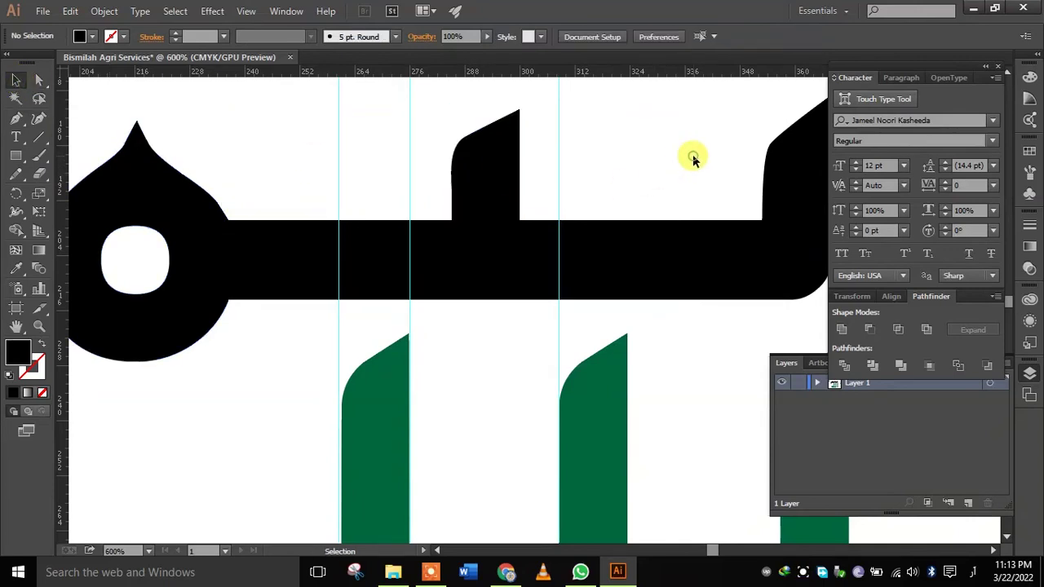
scroll(661, 171, "down", 1)
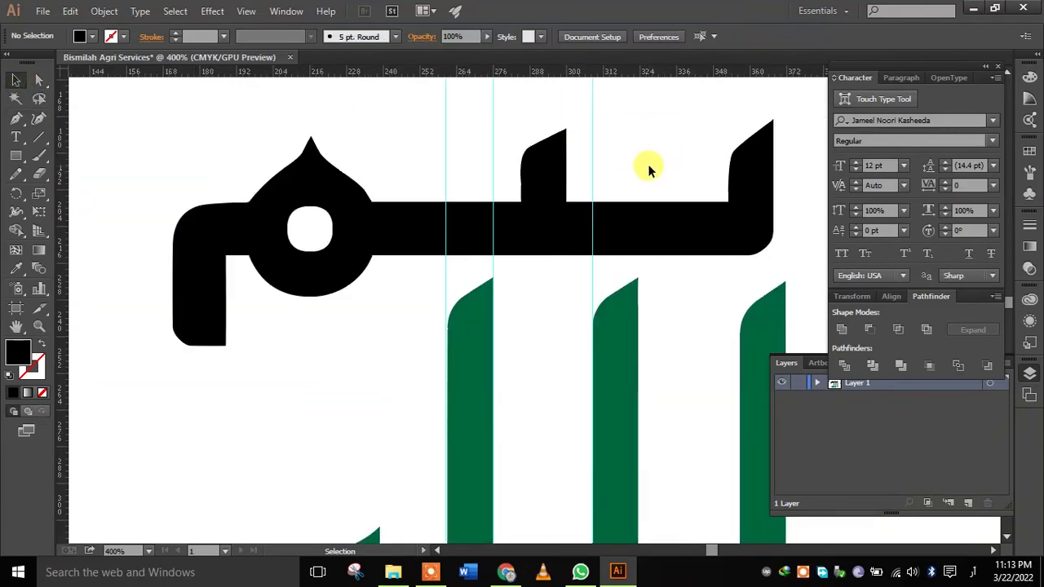
left_click(38, 79)
left_click_drag(692, 99, 802, 190)
left_click(673, 110)
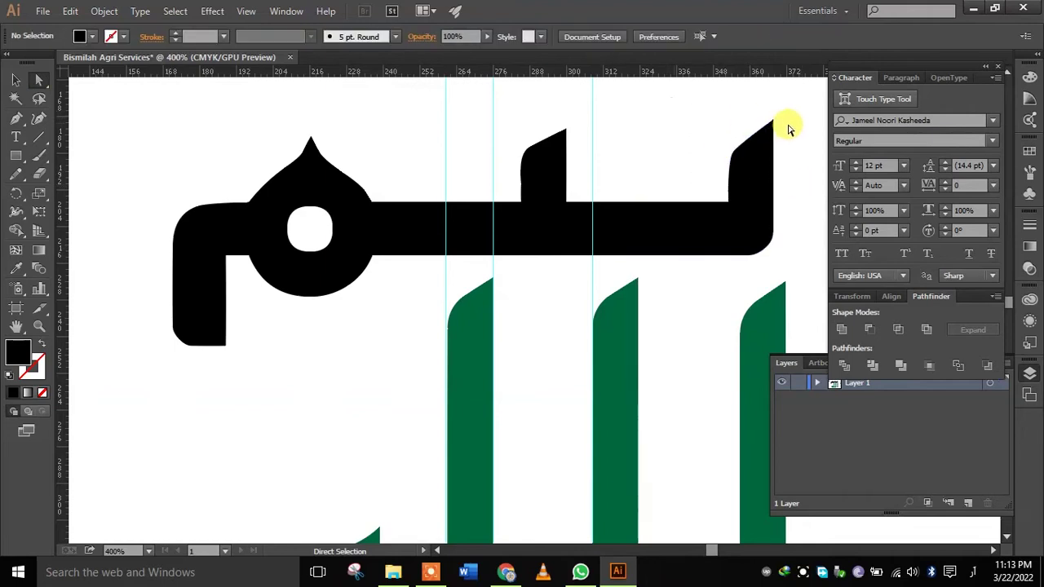
Step: Flatten the right tooth into the bar's top edge and delete the leftover bracket path
left_click_drag(771, 120, 772, 212)
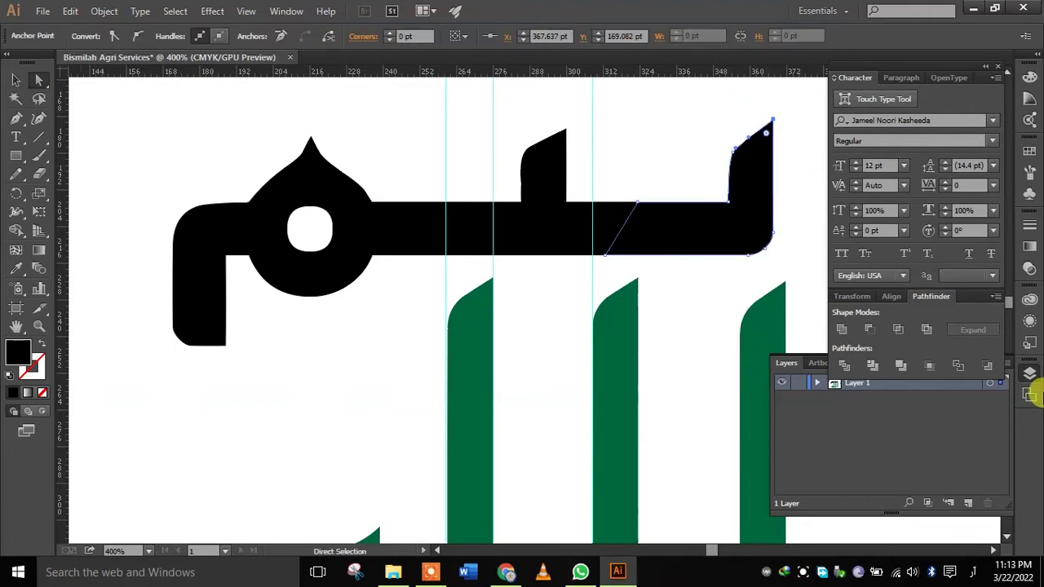
left_click(751, 202)
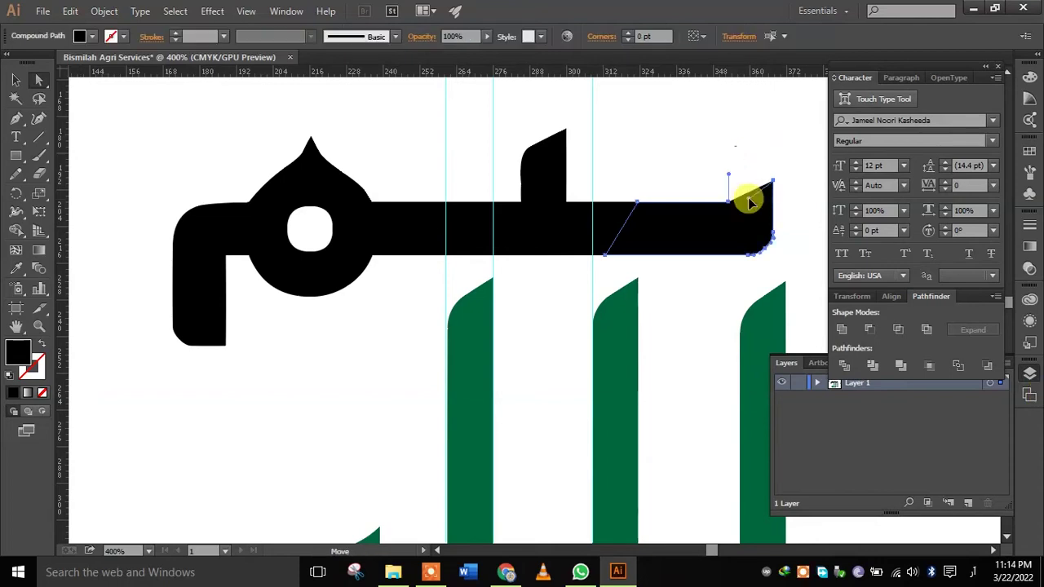
left_click_drag(745, 196, 740, 185)
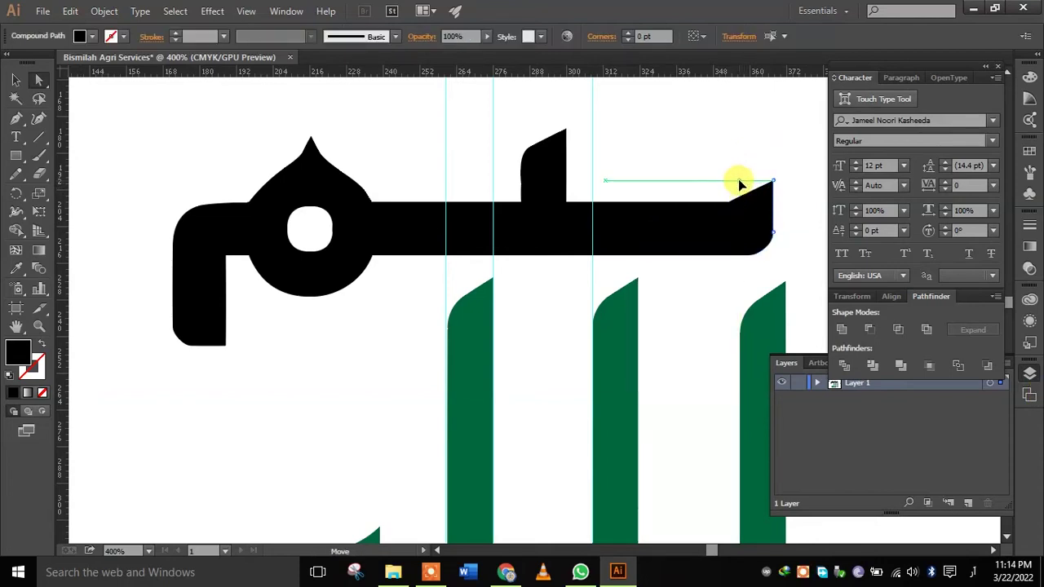
left_click(772, 183)
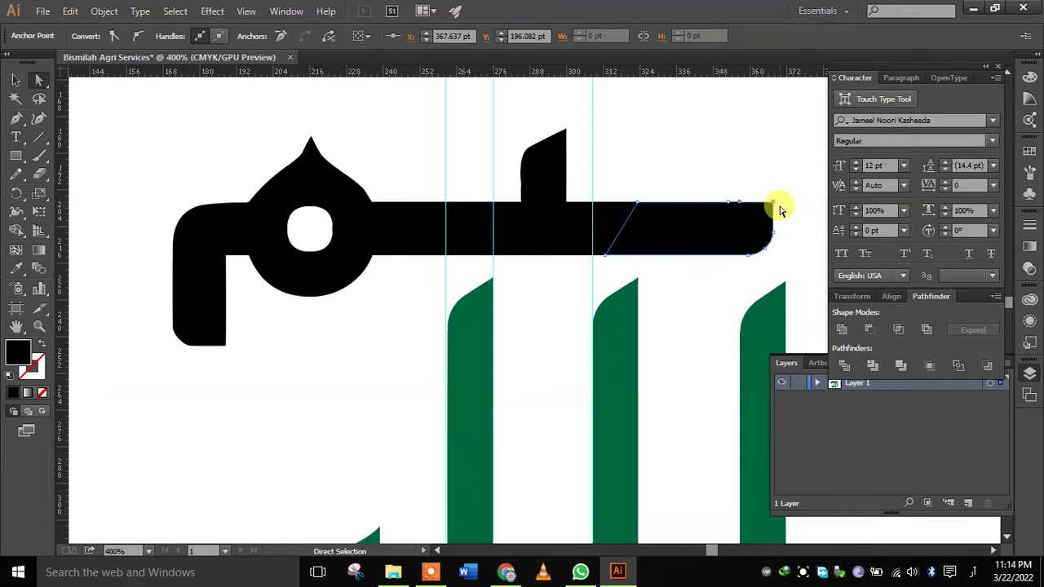
left_click_drag(741, 176, 789, 258)
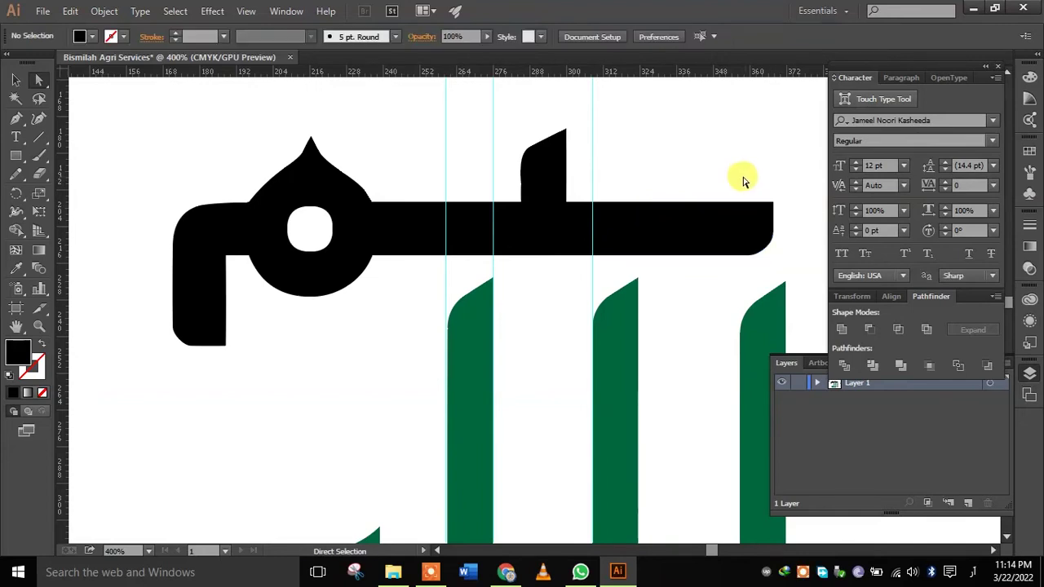
left_click(767, 254)
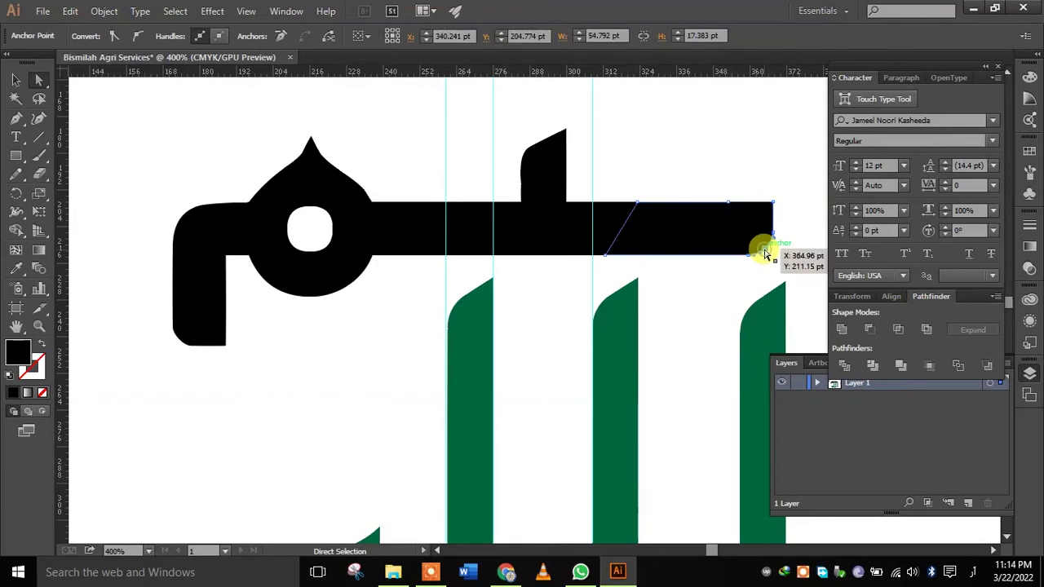
key("ctrl+z")
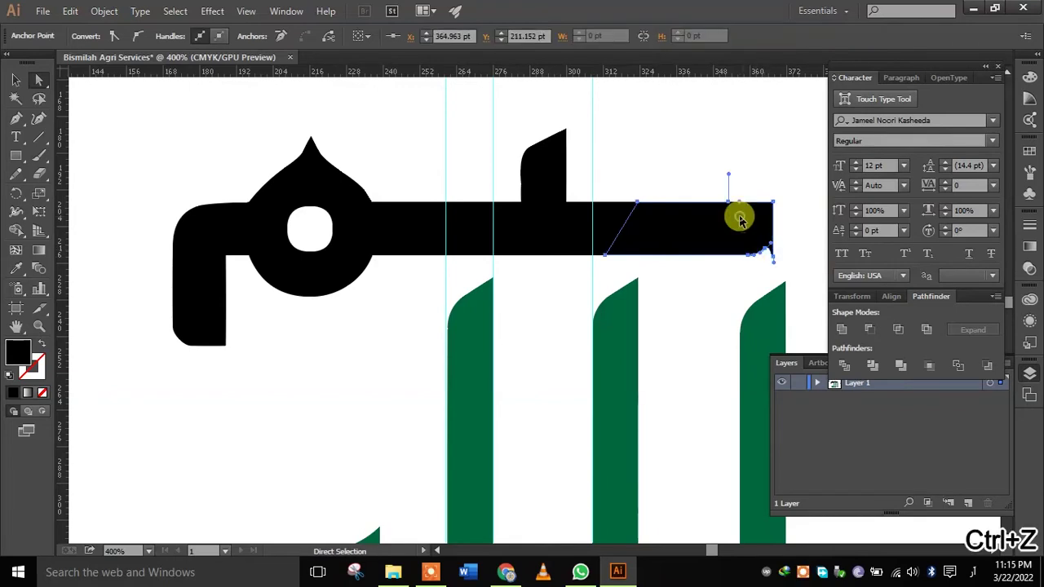
key("ctrl+z")
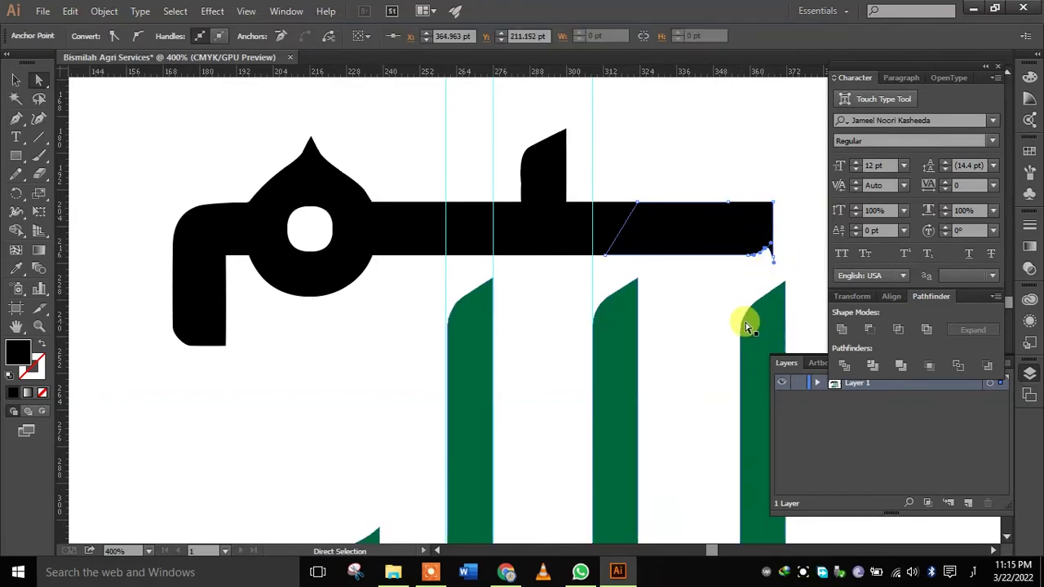
key("ctrl+z")
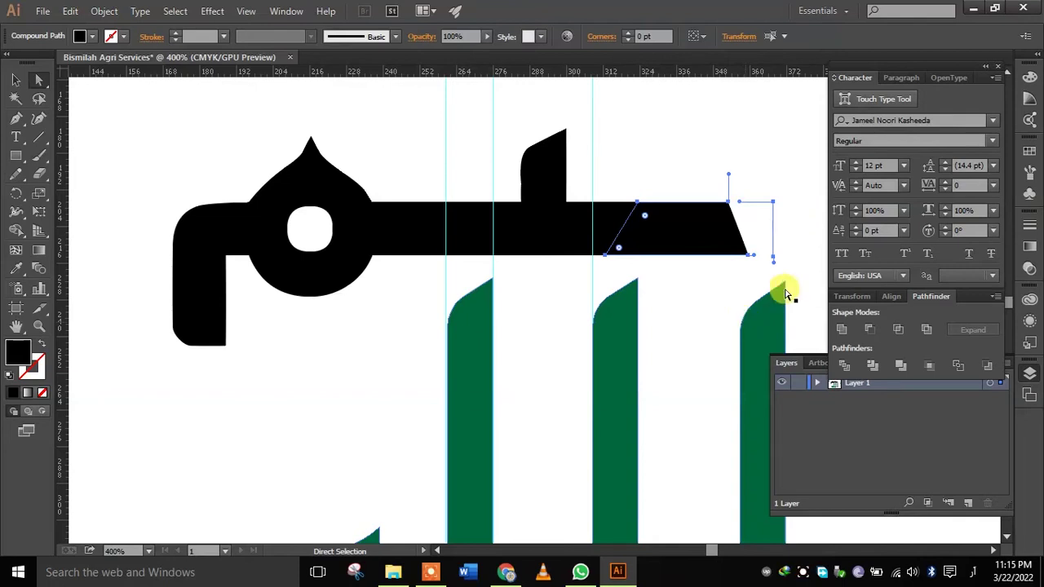
left_click_drag(764, 187, 794, 270)
key("Delete")
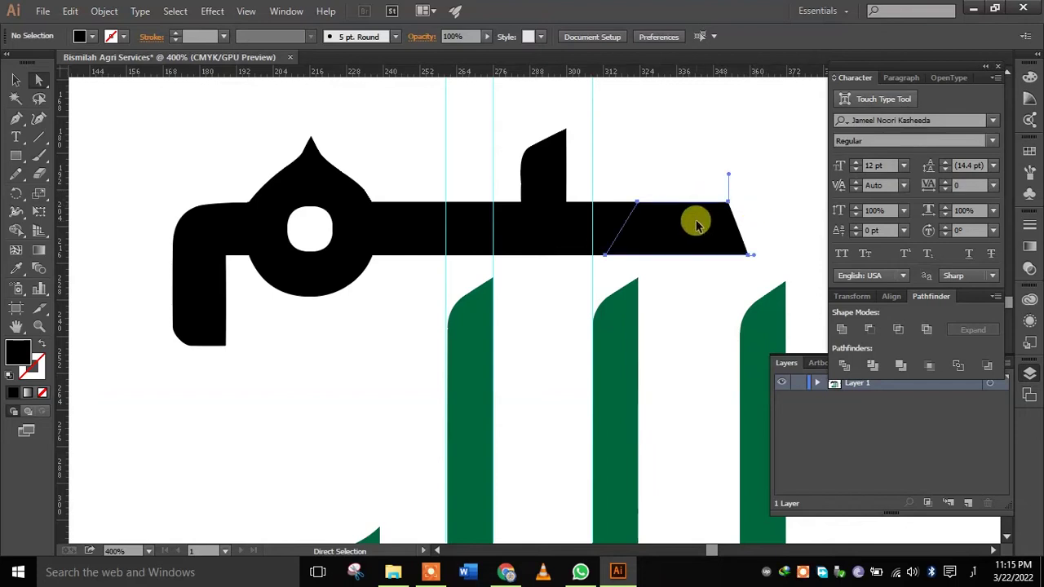
Step: Extend the bar's right end by moving its top and bottom anchors right
left_click(729, 204)
key("shift+Right")
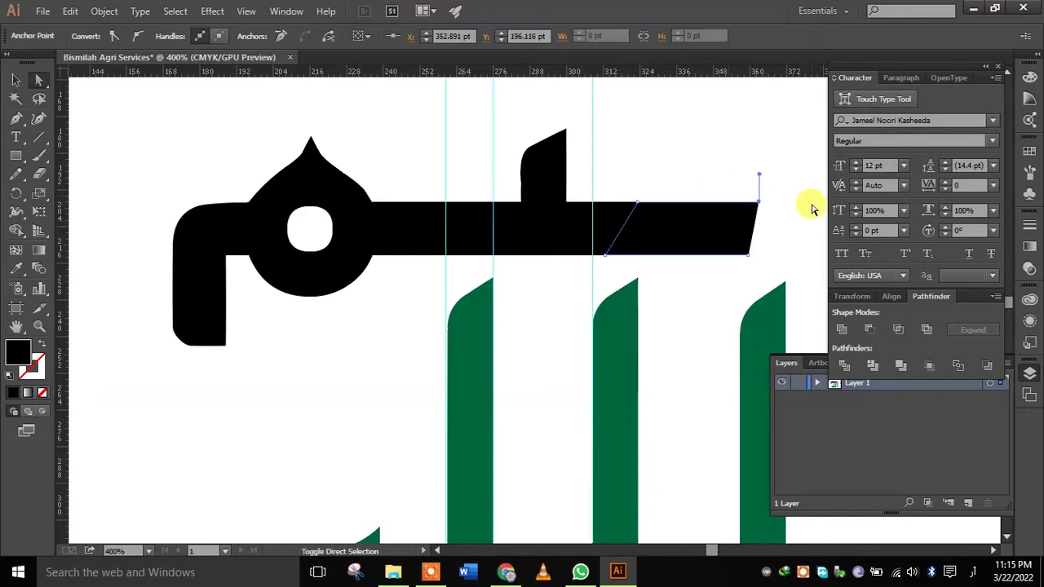
left_click(749, 256)
key("shift+Right")
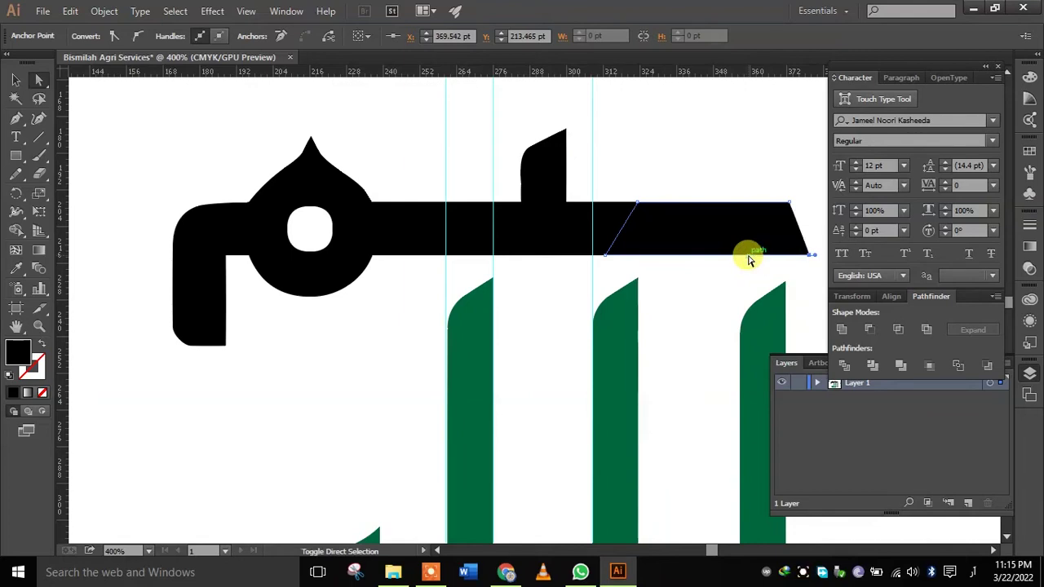
Step: Square off the bar's right end vertically, then exit isolation mode and zoom out
double_click(704, 238)
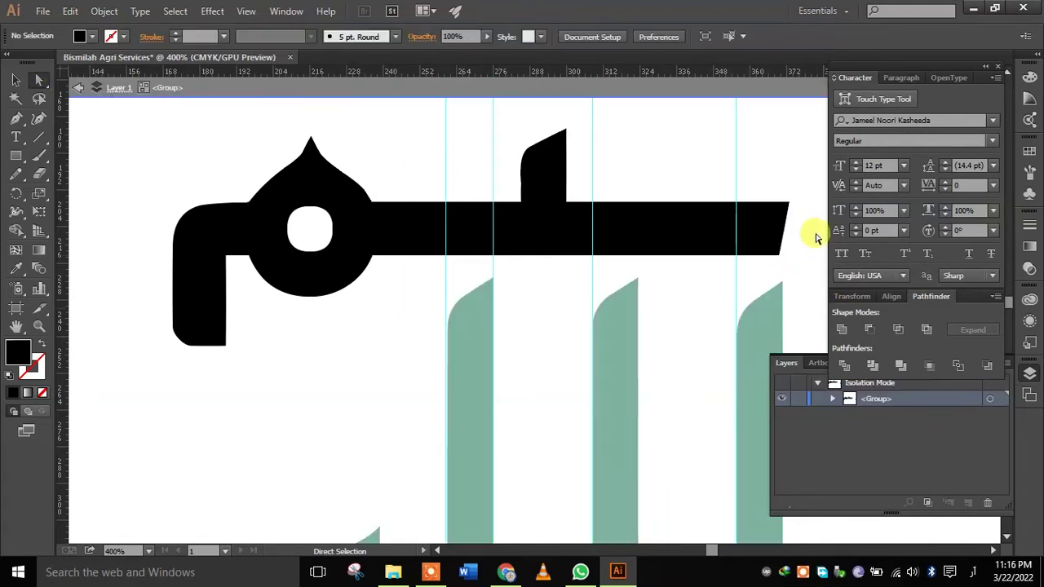
left_click(788, 203)
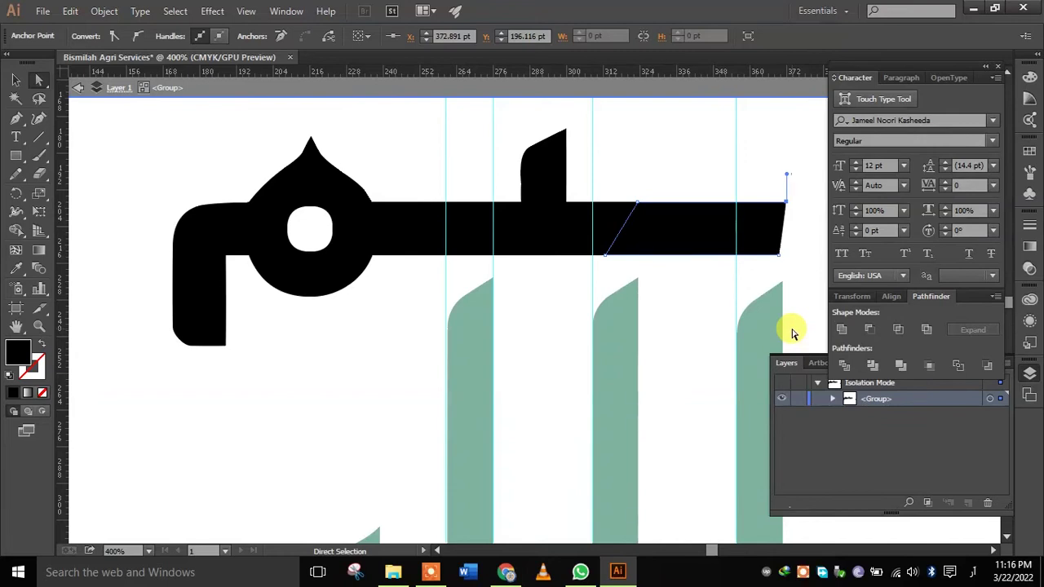
left_click(780, 255)
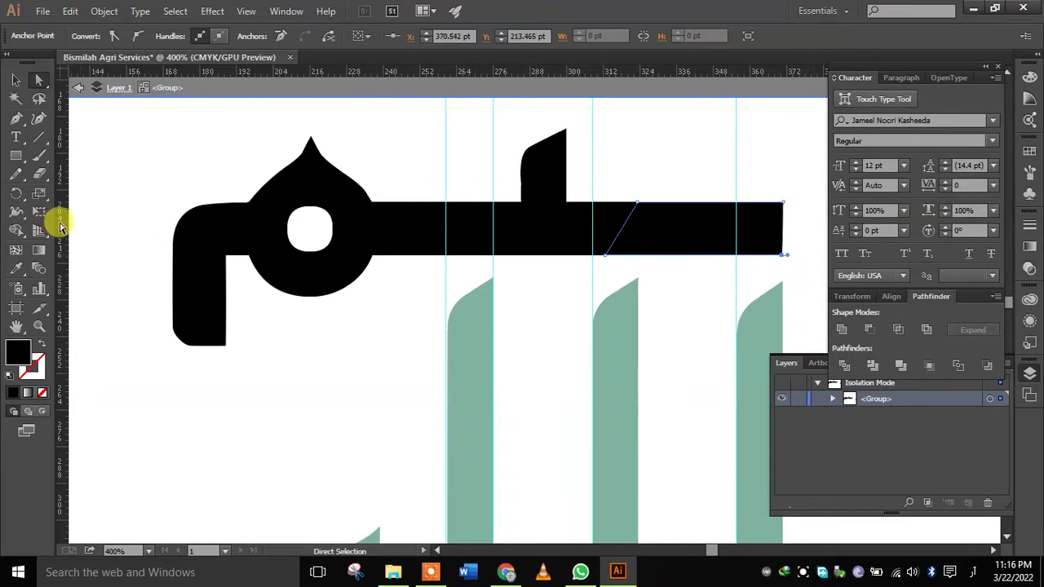
left_click_drag(787, 259, 787, 255)
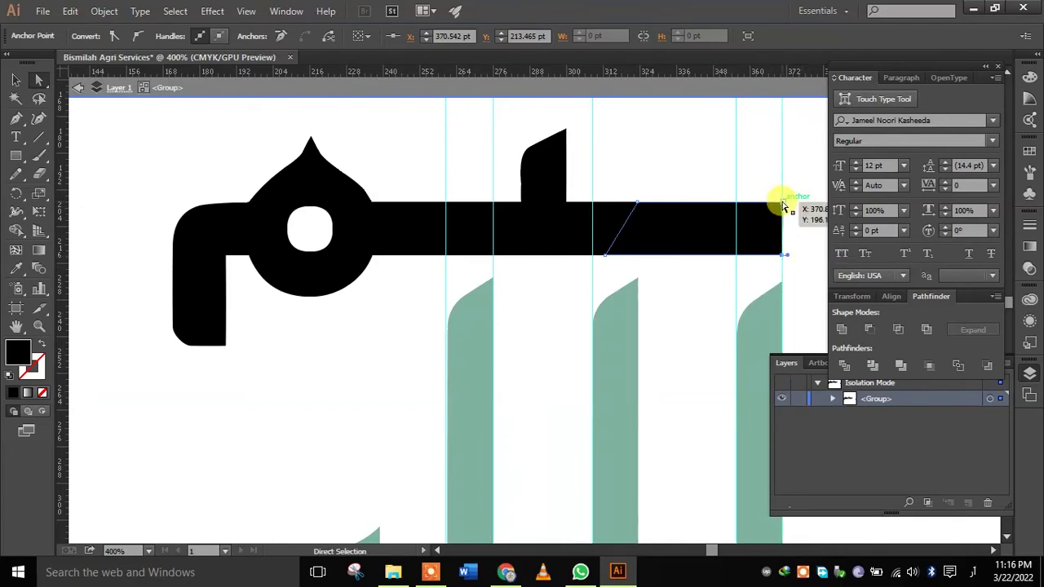
scroll(782, 204, "up", 5)
mouse_move(690, 280)
left_mouse_down()
mouse_move(543, 156)
mouse_move(547, 78)
left_mouse_up()
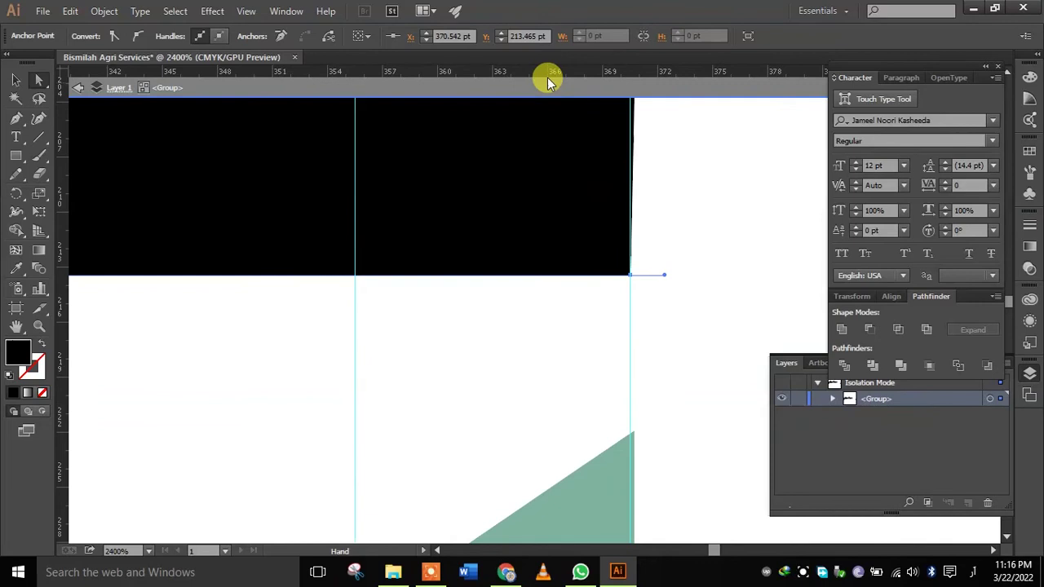
key("Escape")
scroll(682, 419, "down", 3)
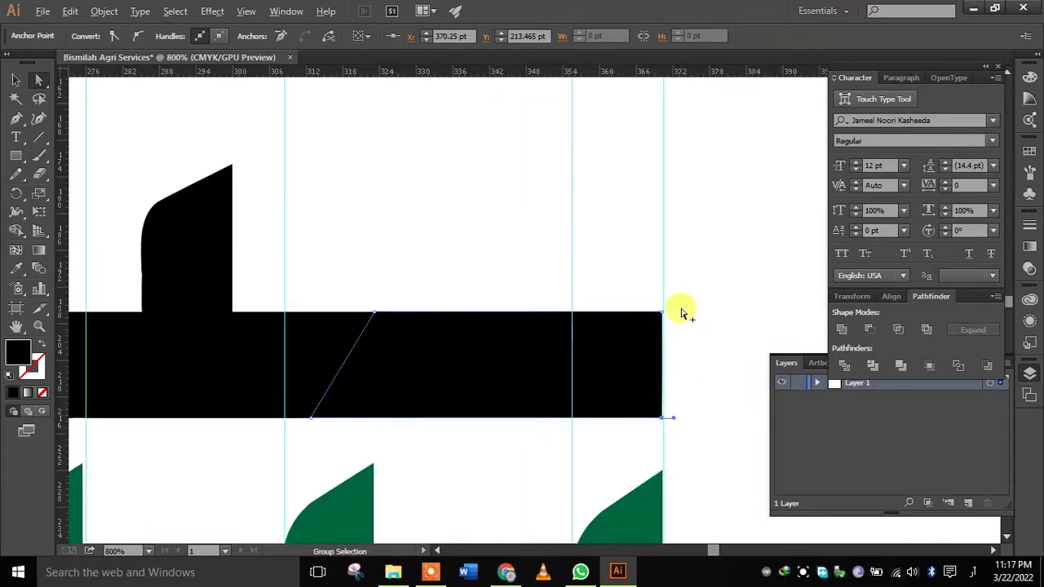
scroll(682, 313, "down", 1)
scroll(676, 310, "down", 1)
Step: Nudge the black سم group down two steps onto the green uprights
left_click(8, 81)
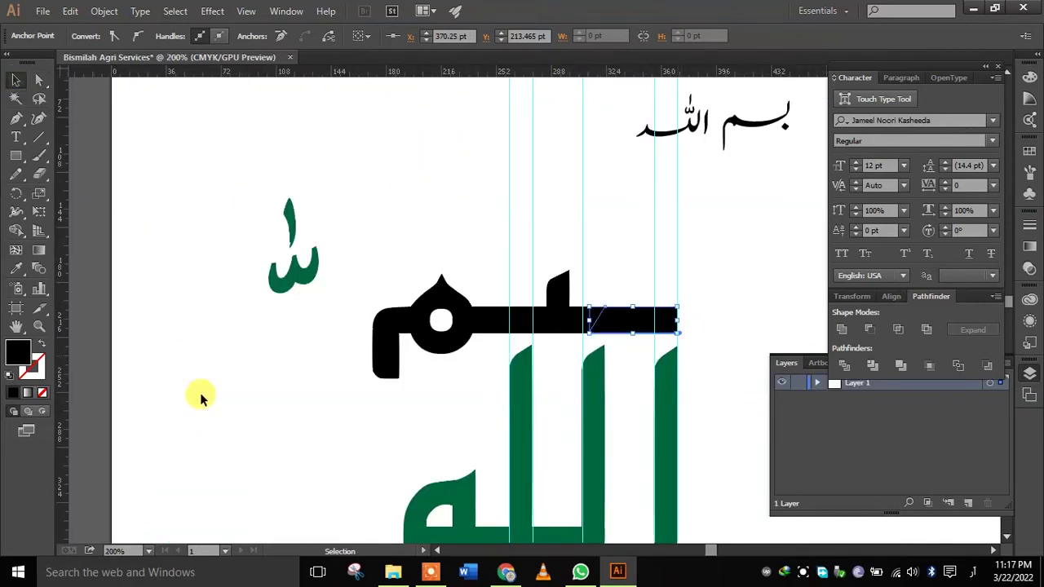
left_click(201, 397)
left_click_drag(396, 220, 697, 333)
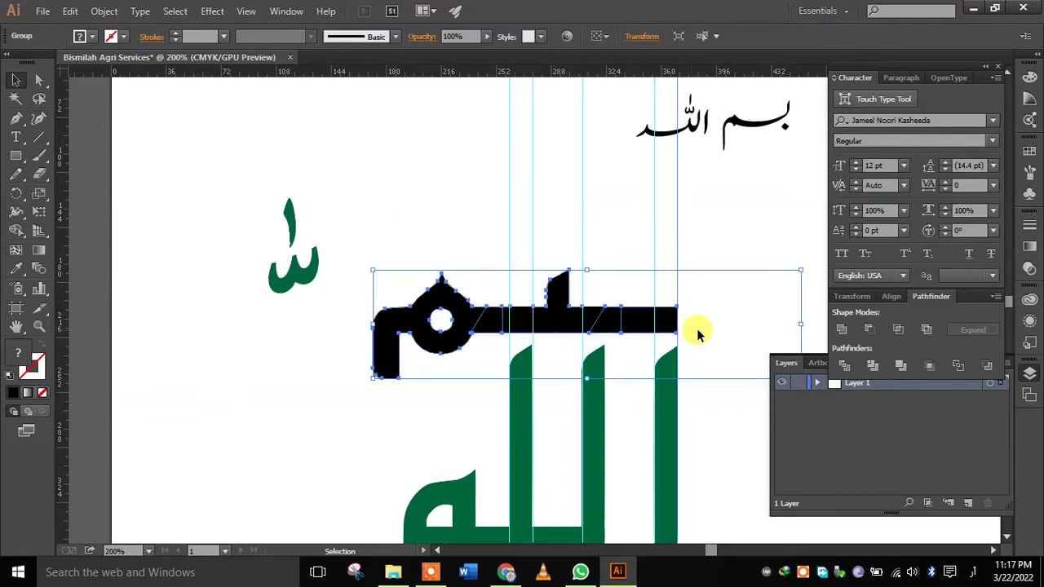
key("Down")
key("Down")
key("Down")
key("Down")
key("Down")
key("Down")
key("Down")
key("Down")
key("Down")
key("Down")
key("Down")
key("Down")
key("Down")
key("Down")
key("Down")
key("Down")
key("Down")
key("Down")
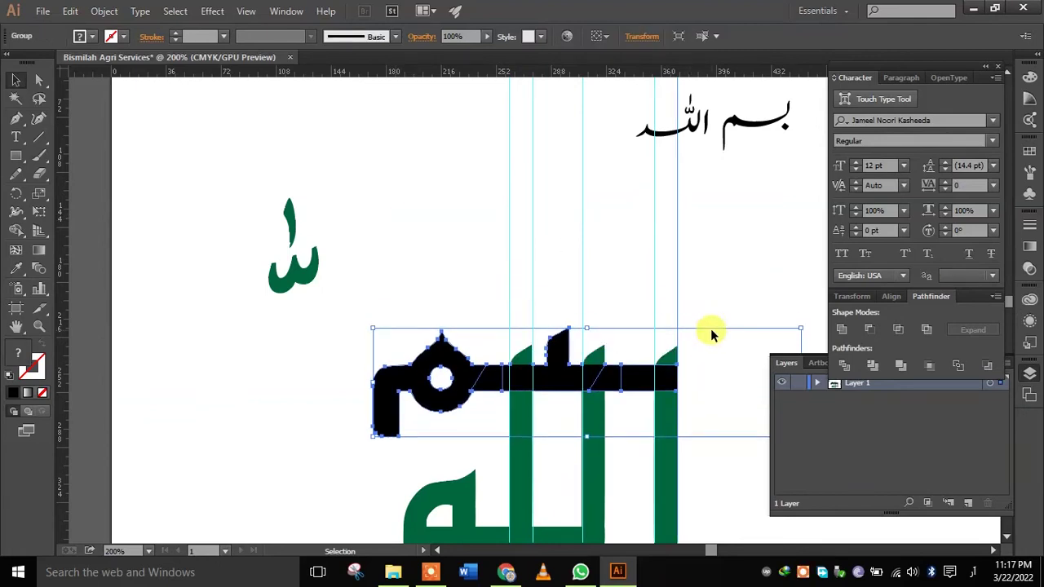
key("Down")
key("Down")
key("Down")
key("Down")
key("Down")
key("Down")
key("Down")
key("Down")
key("Down")
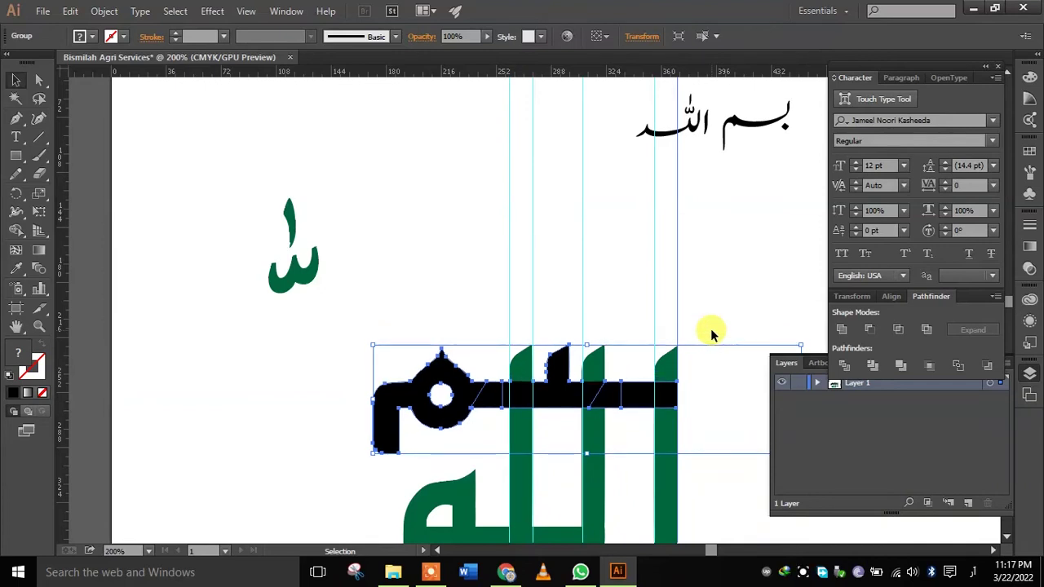
left_click(725, 287)
Step: Raise the bottom anchors of the green الله with two Shift+Up nudges
scroll(718, 279, "down", 1)
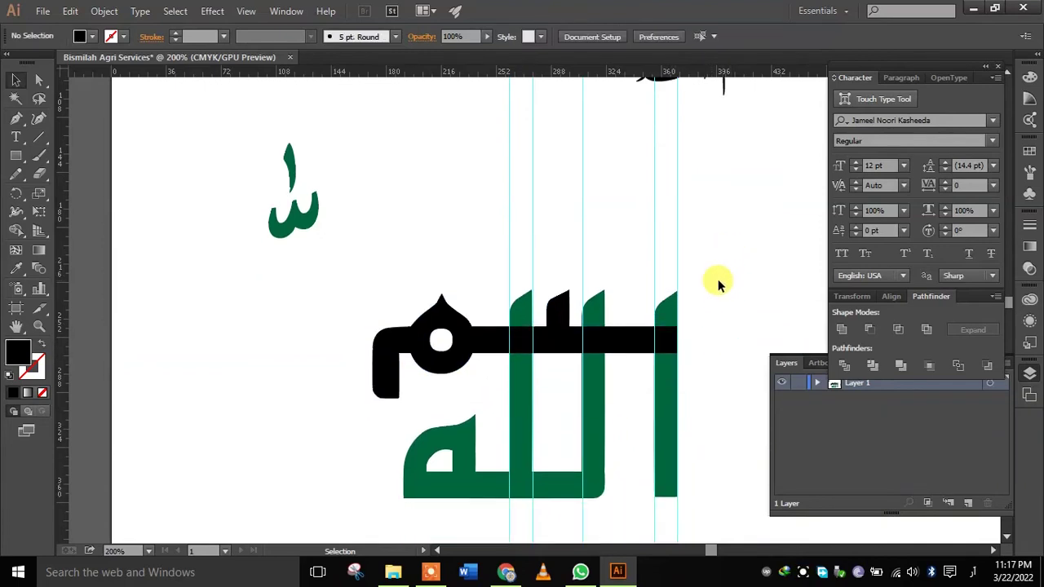
scroll(726, 261, "down", 1)
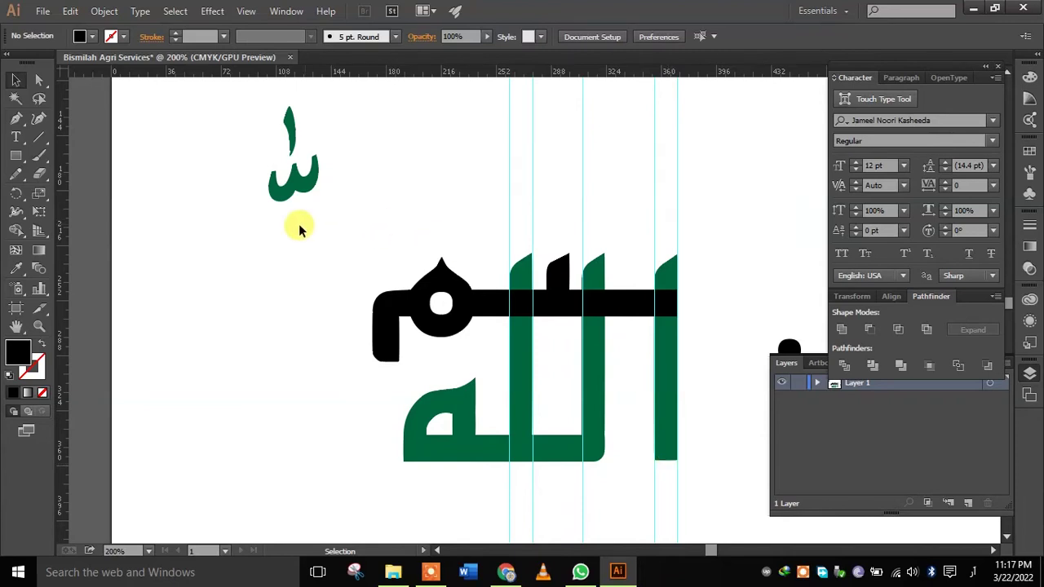
left_click(38, 80)
left_click_drag(696, 484, 396, 376)
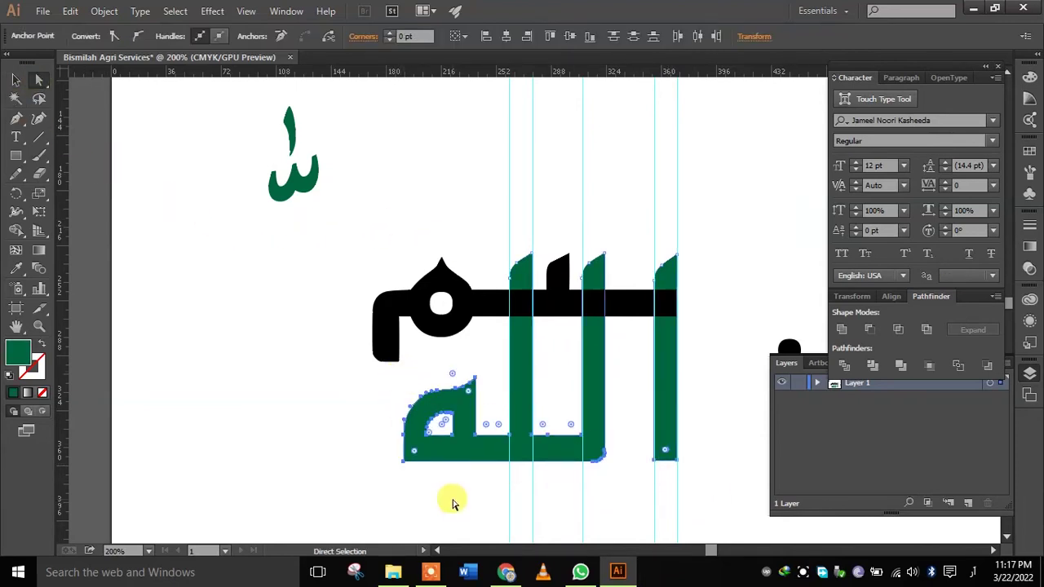
key("shift+Up")
key("shift+Up")
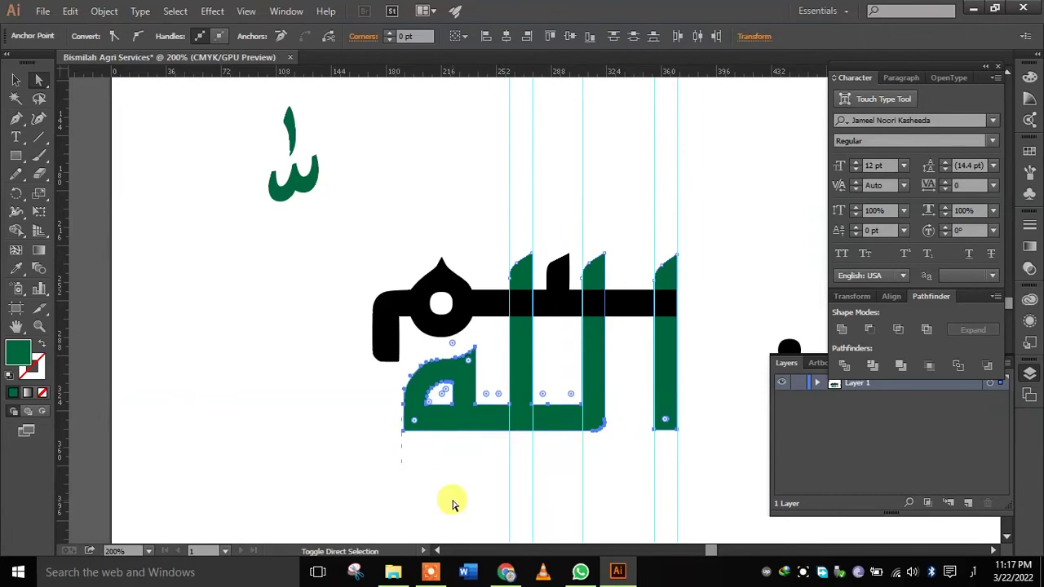
key("shift+Up")
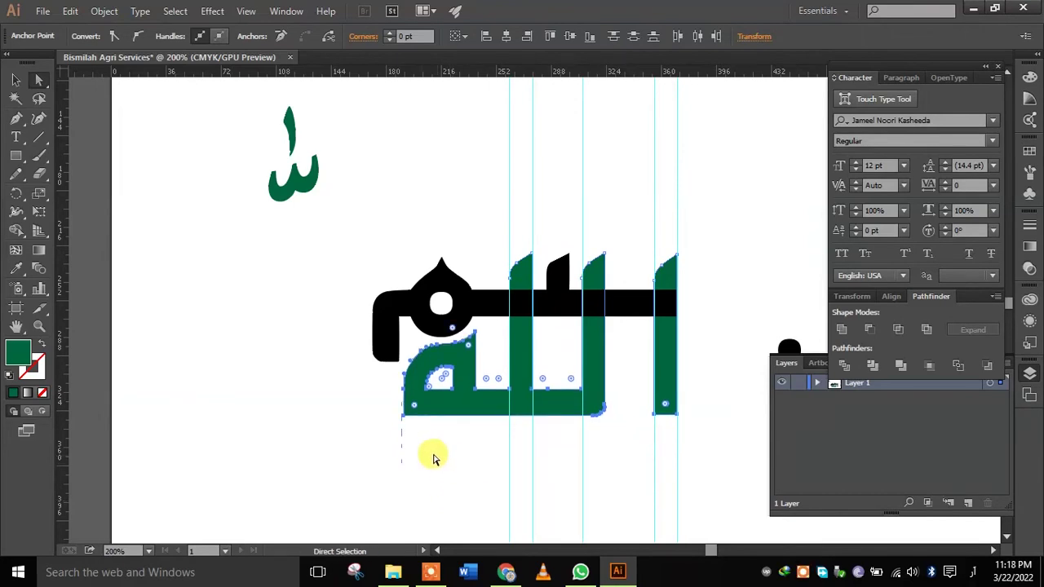
key("v")
double_click(665, 368)
scroll(712, 352, "up", 1)
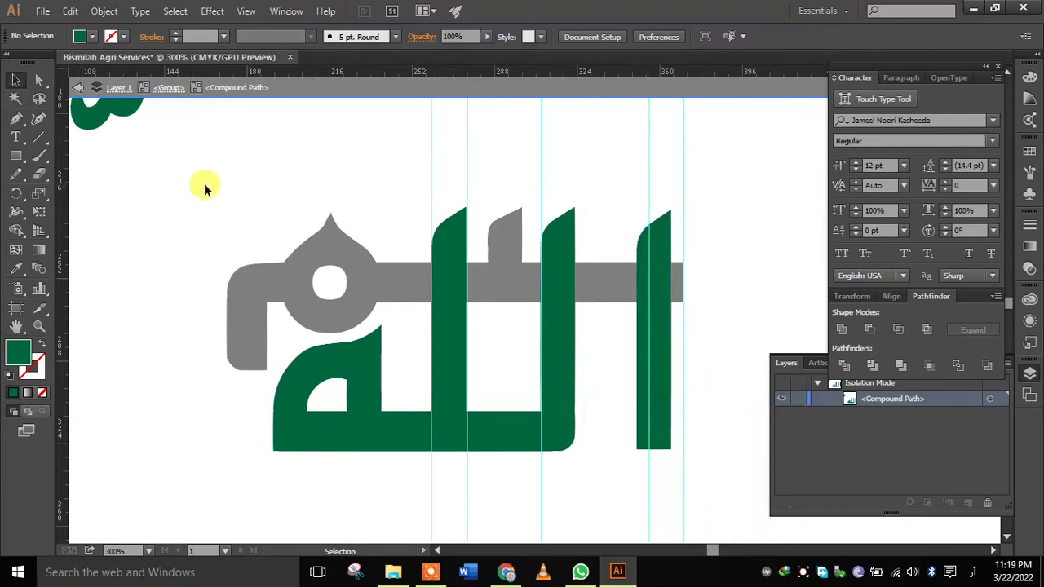
Step: Merge the black bar and green letters into one shape with the Shape Builder
double_click(175, 171)
left_click_drag(175, 172, 740, 501)
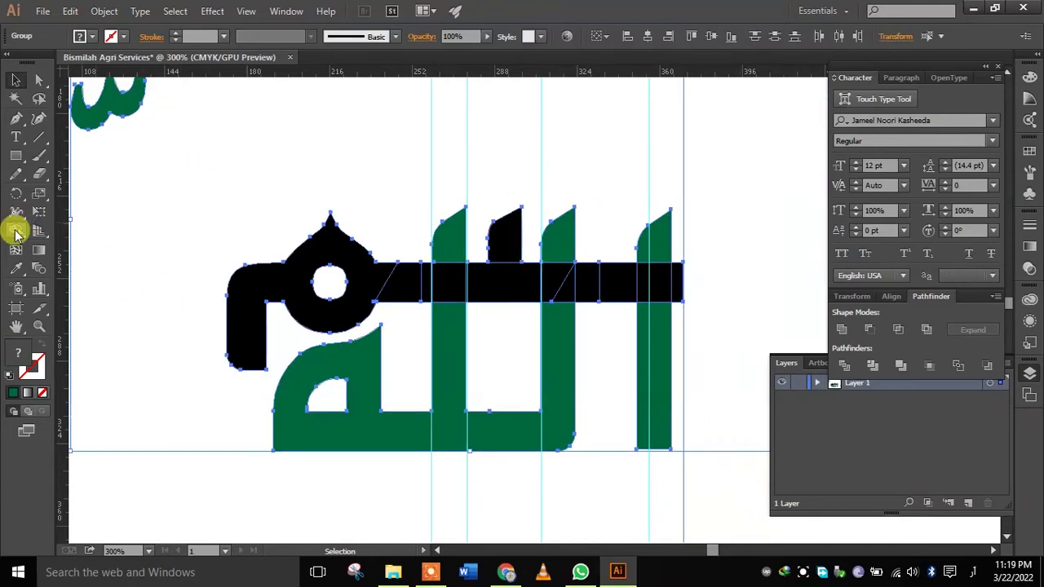
left_click(16, 231)
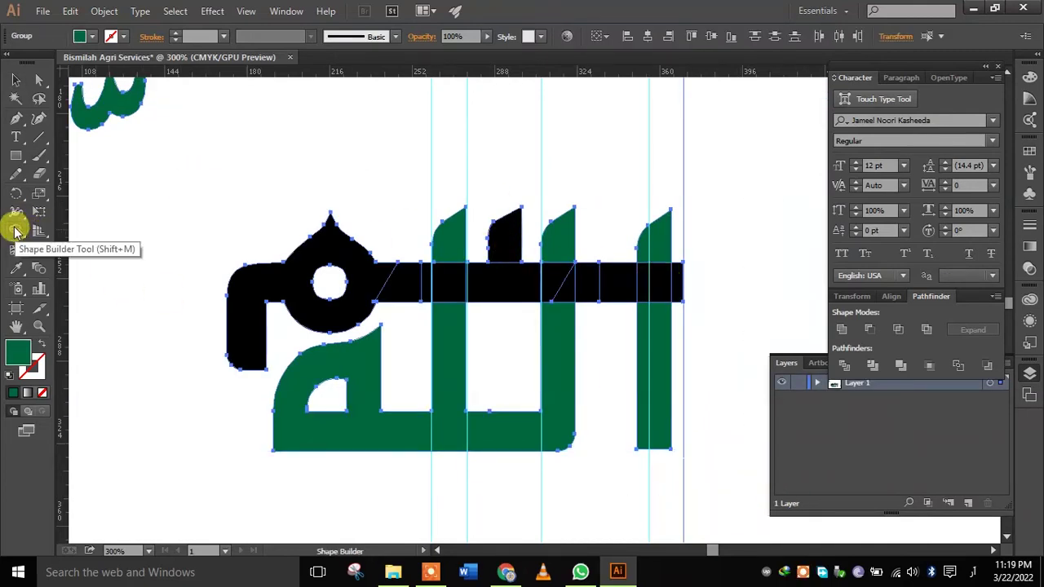
left_click_drag(655, 272, 655, 275)
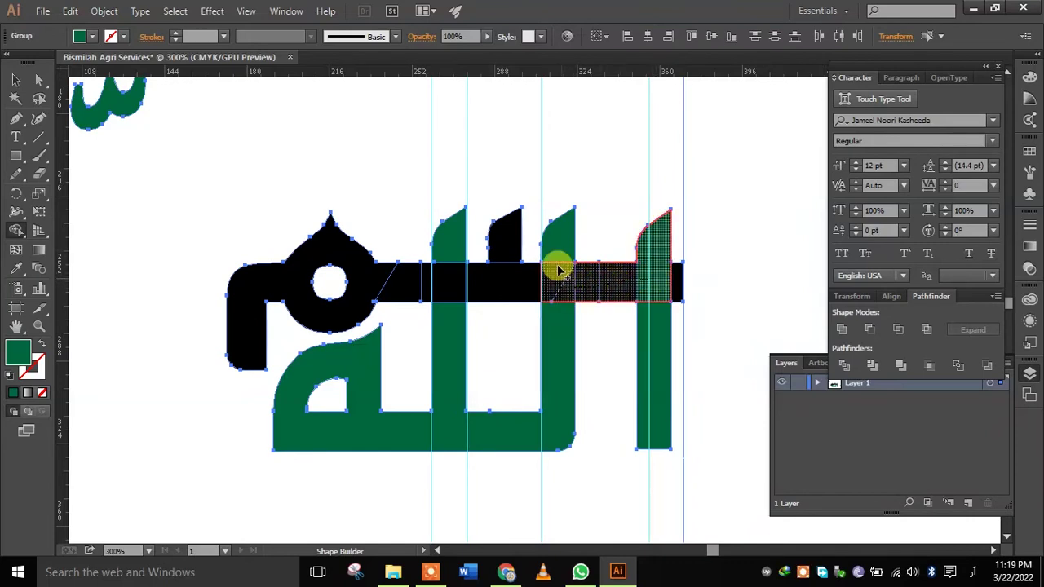
left_click_drag(653, 281, 374, 283)
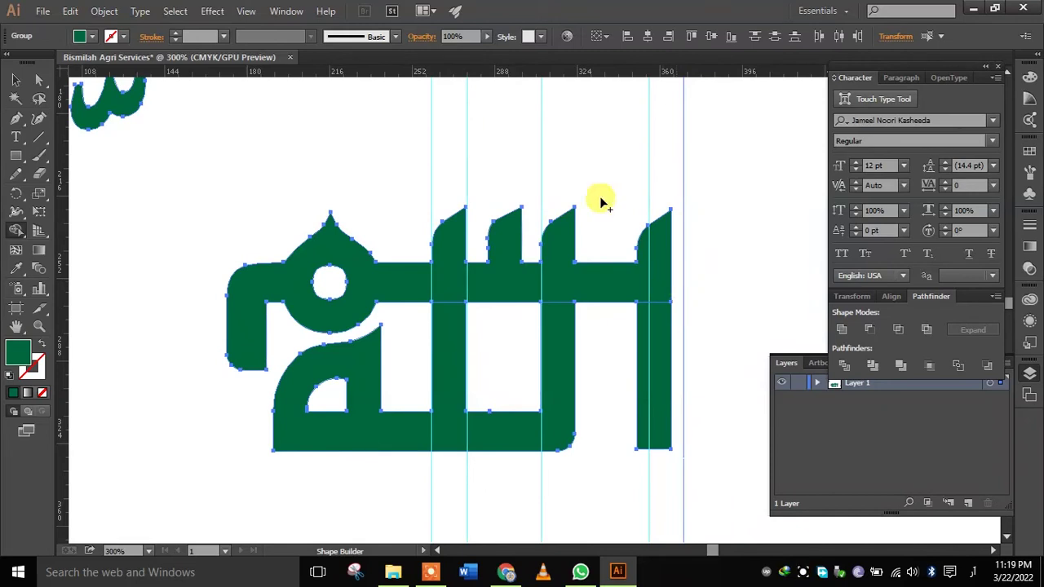
Step: Lengthen the rightmost upright by moving its tip anchors upward
left_click(38, 80)
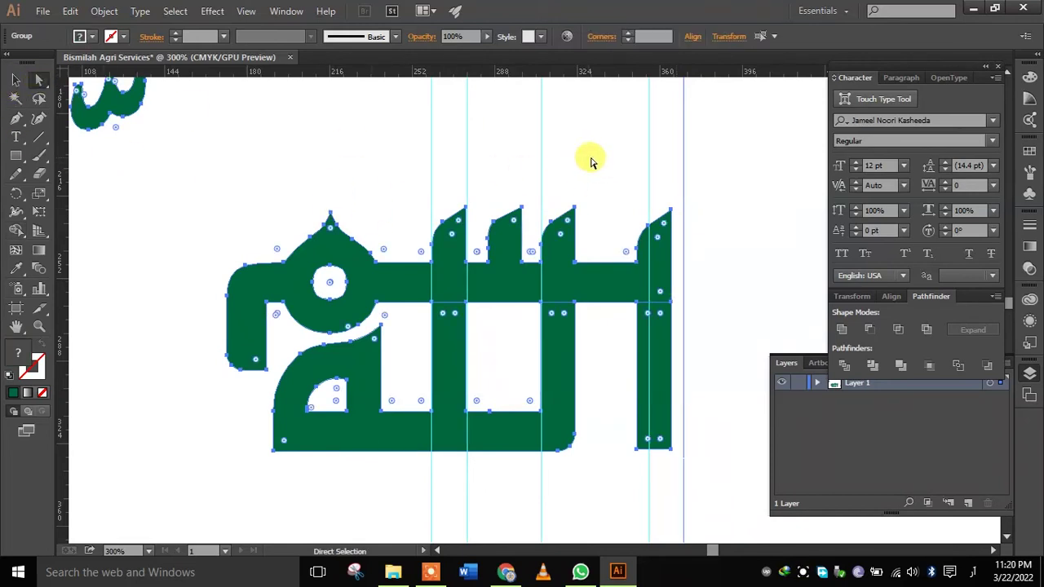
left_click_drag(611, 171, 682, 259)
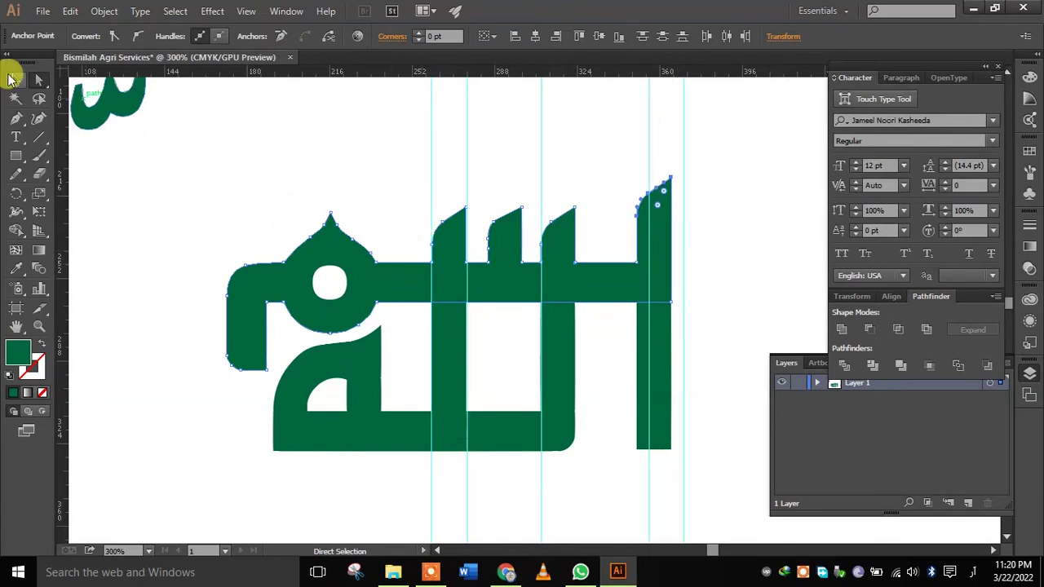
left_click(15, 79)
left_click(330, 147)
Step: Fill the upper سم shape of the calligraphy group with light green
left_click(377, 279)
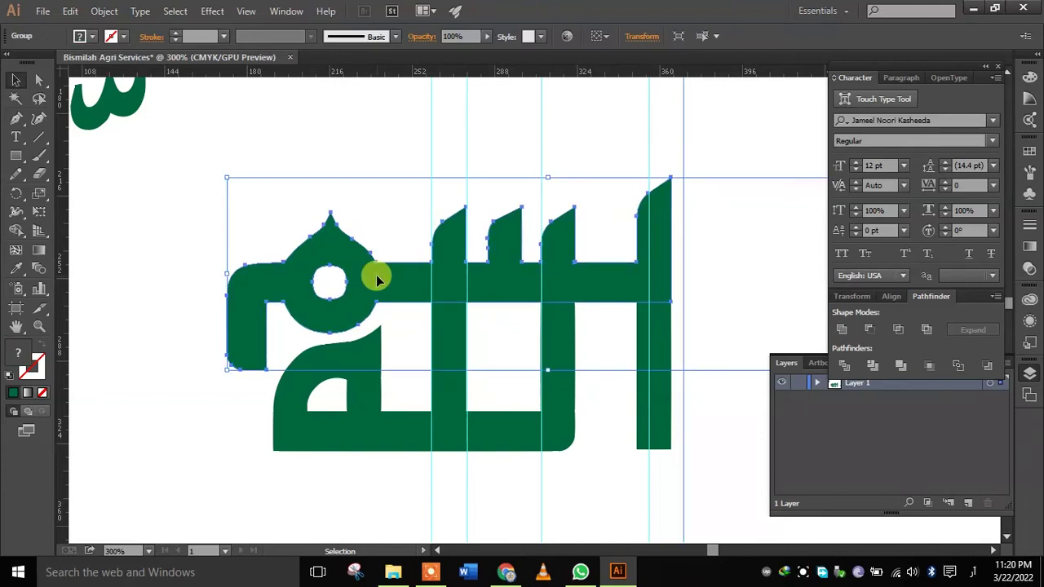
left_click(82, 36)
left_click(42, 72)
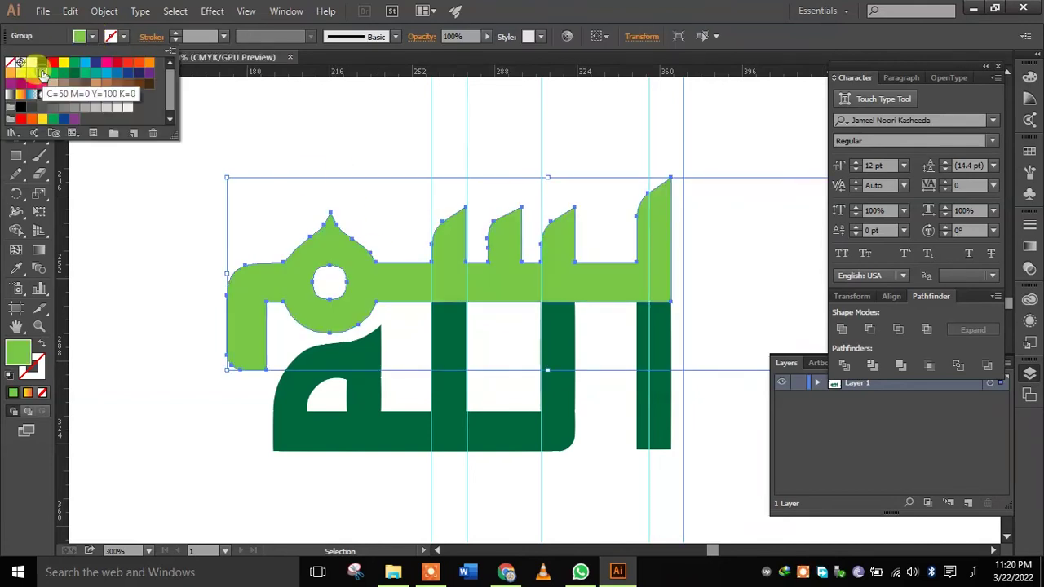
left_click(121, 254)
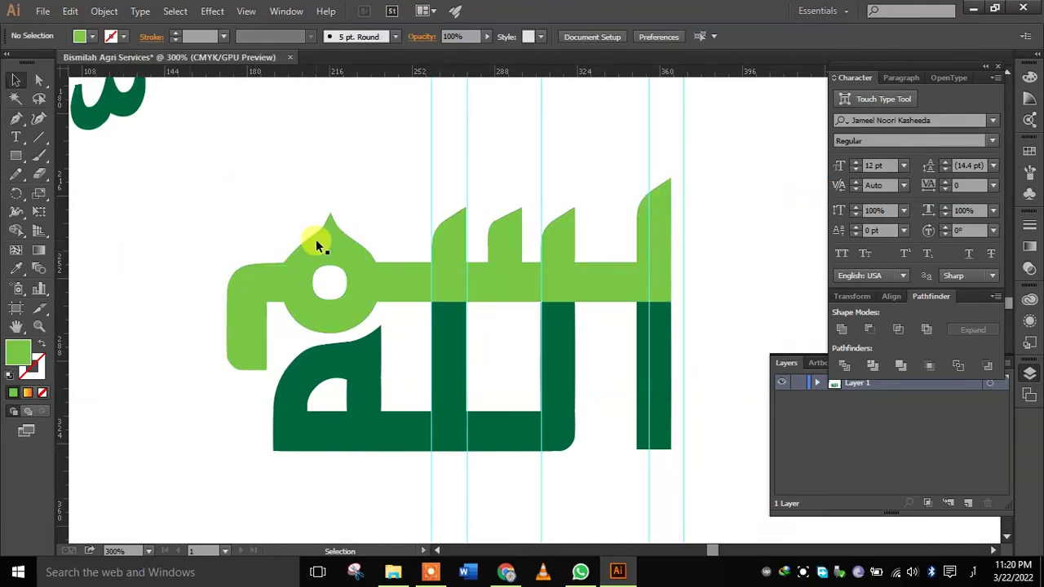
scroll(365, 276, "down", 2)
scroll(386, 302, "up", 1)
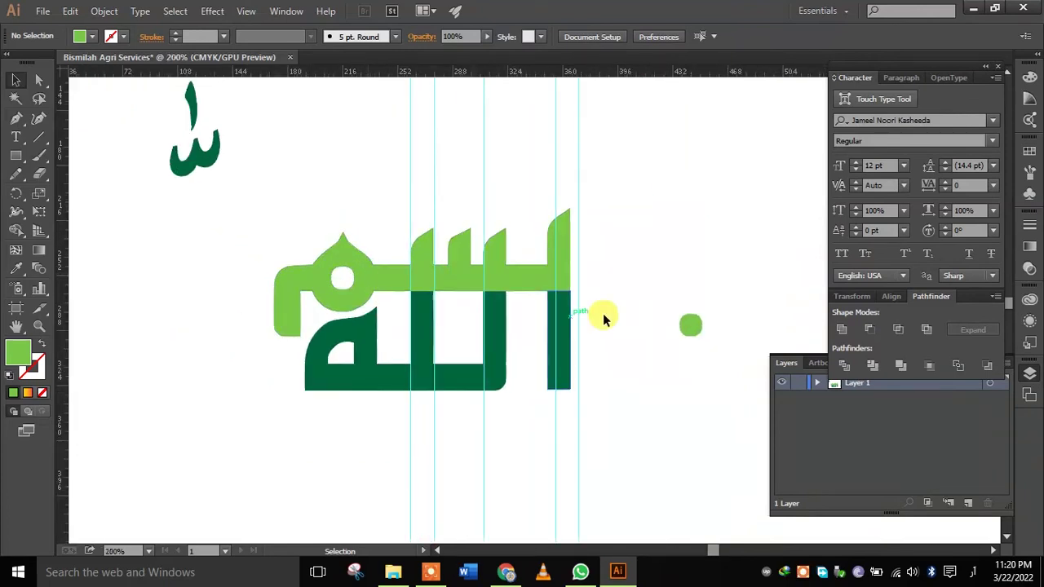
Step: Inside the isolated group, move the small light-green dot onto the rightmost upright
double_click(689, 326)
mouse_move(690, 325)
left_mouse_down()
mouse_move(527, 312)
mouse_move(532, 375)
left_mouse_up()
left_click(607, 354)
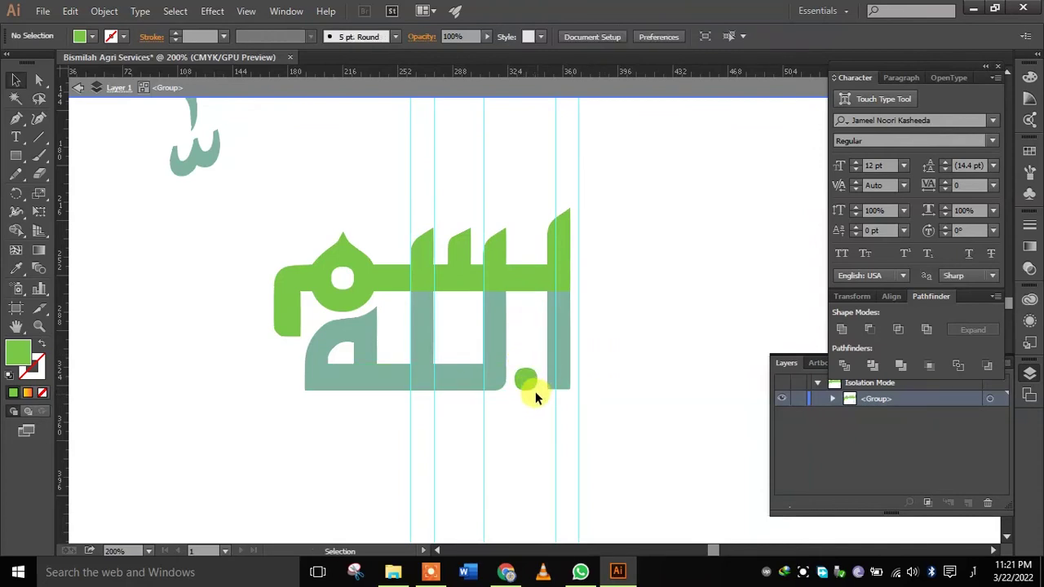
left_click(526, 380)
mouse_move(524, 376)
left_mouse_down()
mouse_move(527, 314)
mouse_move(556, 309)
left_mouse_up()
left_click(637, 340)
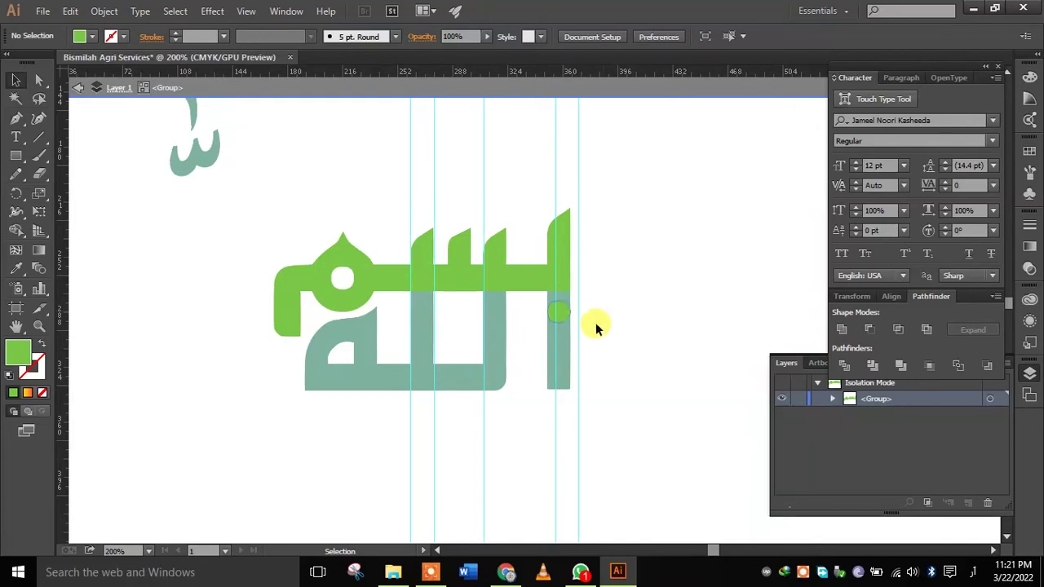
Step: Exit isolation and direct-select the lower-left tip anchors of the light-green سم shape
double_click(580, 322)
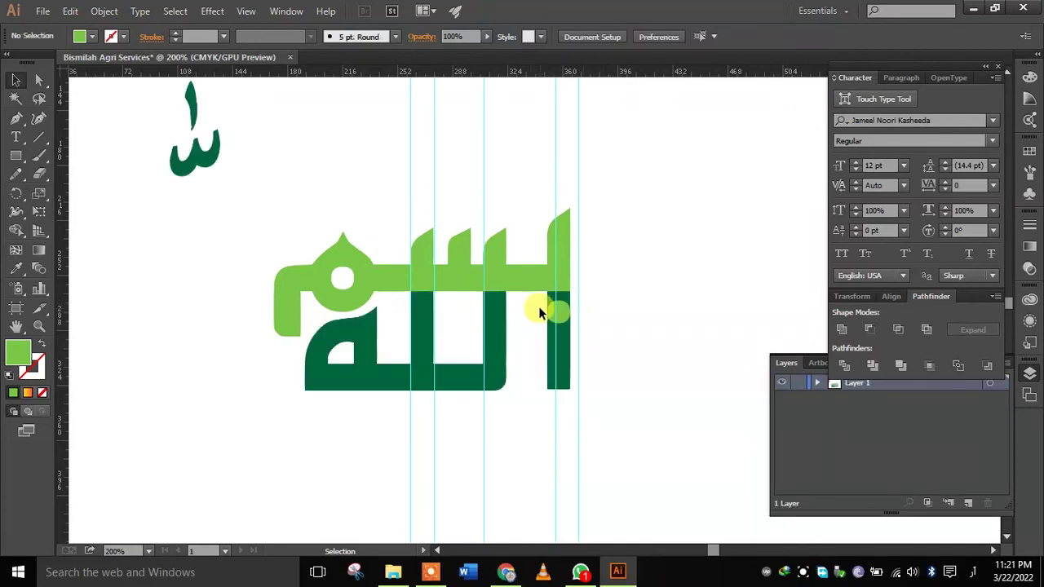
left_click(38, 80)
left_click(281, 298)
left_click_drag(257, 314, 307, 347)
Step: Extend the light-green lower-left tip downward and lower the bottom anchors to align the base
key("shift+Down")
key("shift+Down")
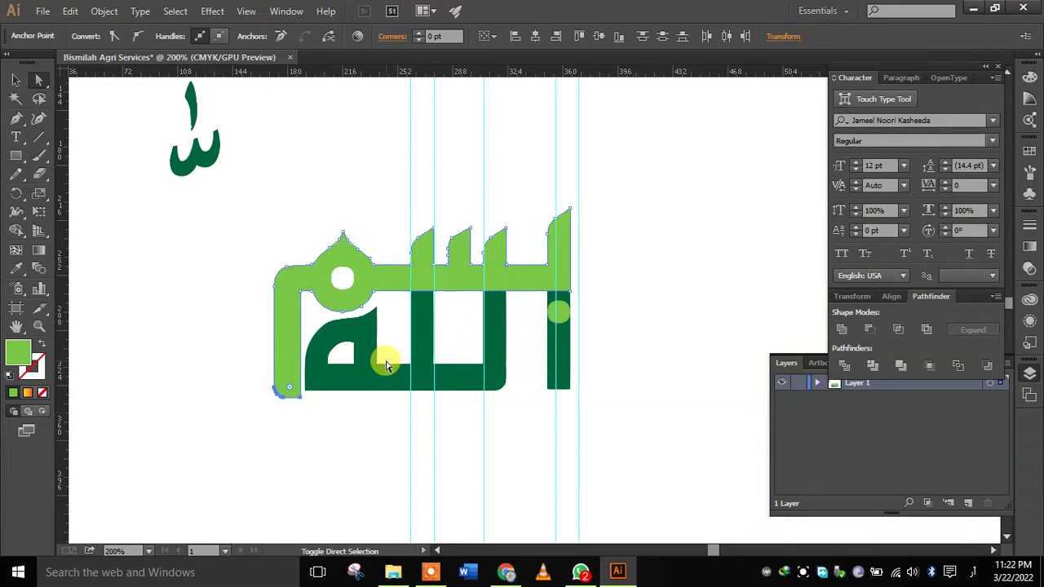
scroll(314, 432, "up", 4)
scroll(327, 428, "up", 3)
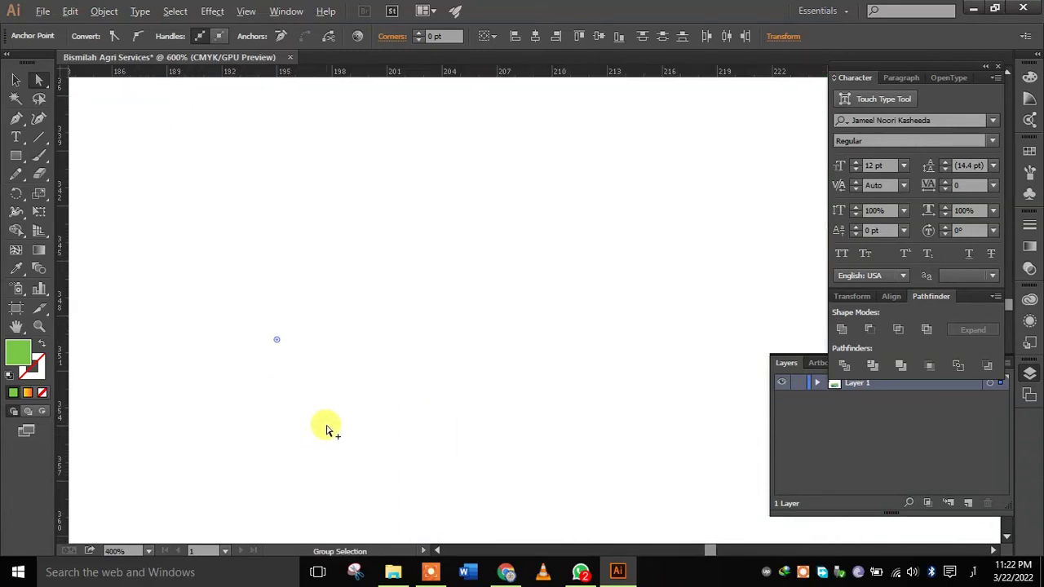
left_click_drag(314, 326, 496, 487)
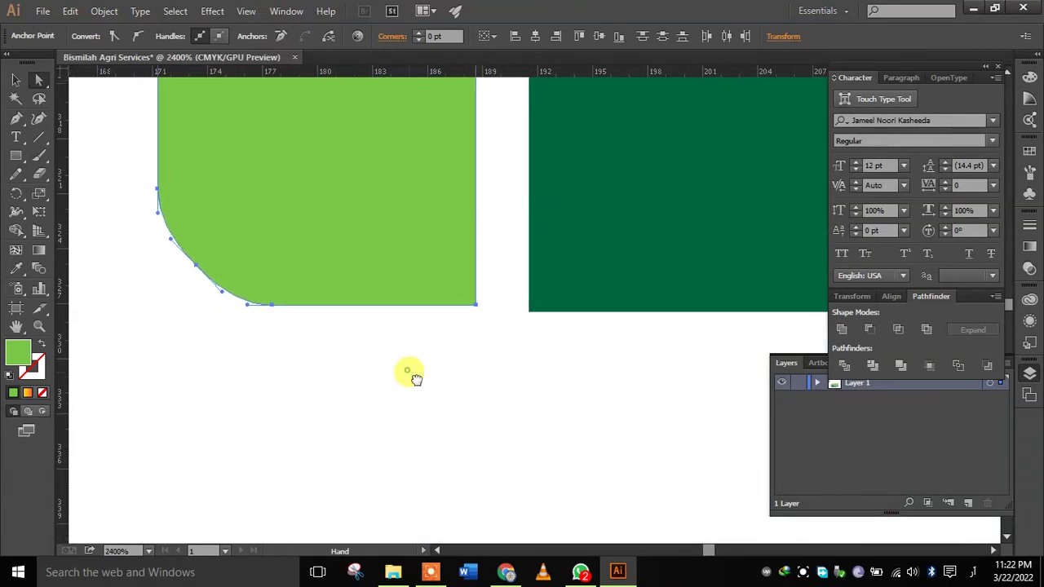
left_click(337, 349)
left_click_drag(121, 123, 485, 380)
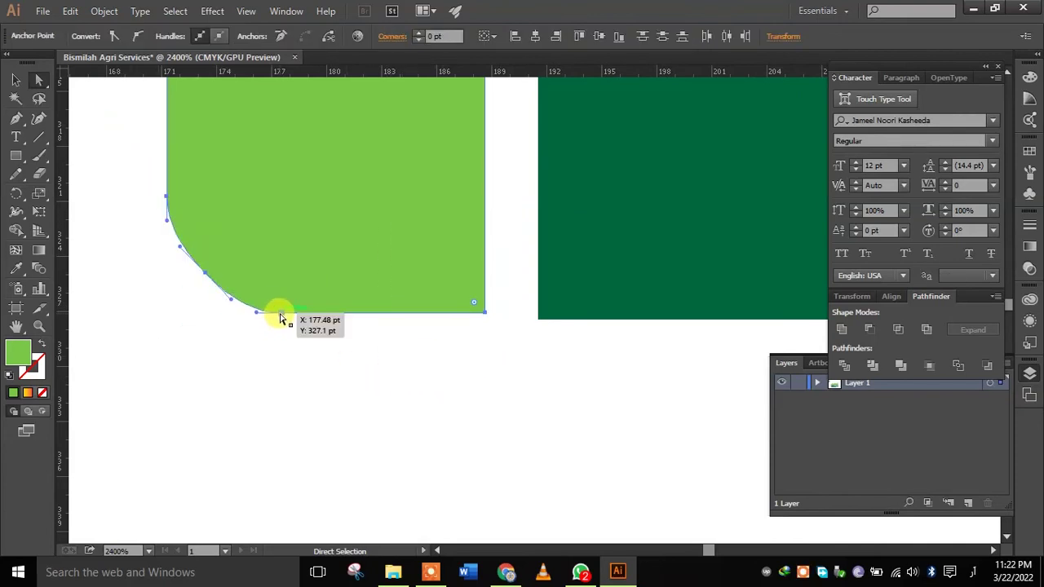
left_click_drag(280, 317, 281, 324)
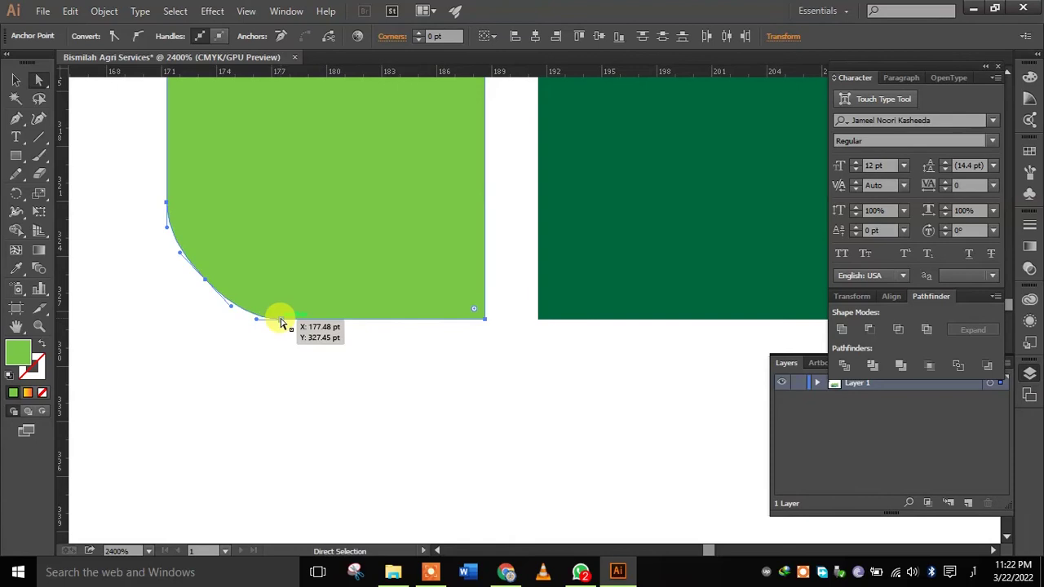
Step: Round the dark base's bottom corners to 8 pt
key("ctrl+minus")
key("ctrl+minus")
key("ctrl+minus")
left_click(598, 408)
left_click(635, 352)
left_click_drag(625, 337, 613, 334)
left_click(579, 427)
Step: Delete the stray green glyph at top left and its leftover fragment
mouse_move(554, 445)
left_mouse_down()
mouse_move(612, 489)
mouse_move(594, 489)
left_mouse_up()
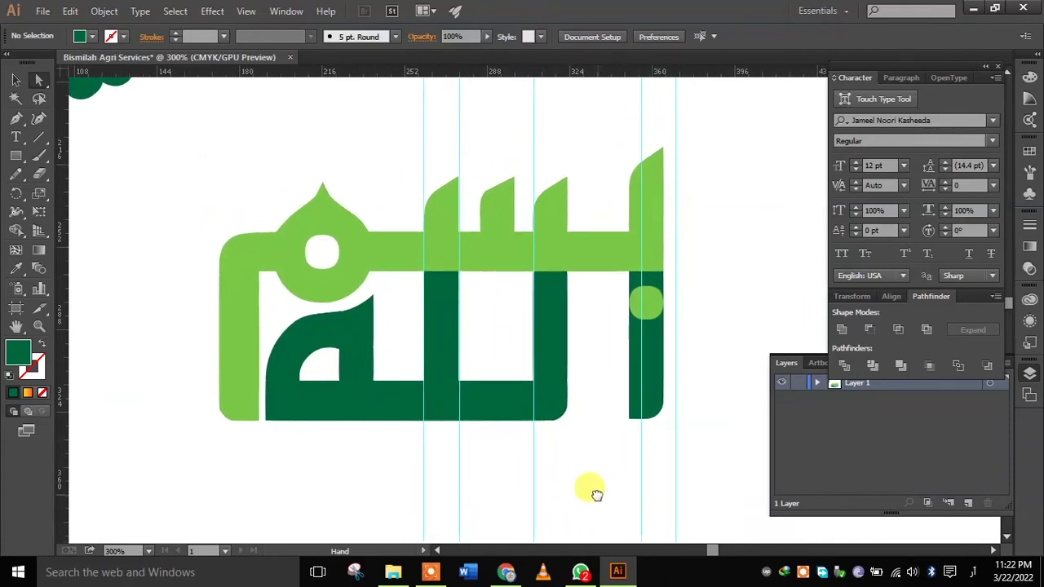
key("ctrl+minus")
left_click_drag(576, 443, 588, 471)
left_click(280, 168)
left_click(231, 103)
left_click_drag(225, 104, 340, 235)
key("Delete")
left_click_drag(239, 179, 333, 258)
key("Delete")
left_click_drag(262, 195, 337, 237)
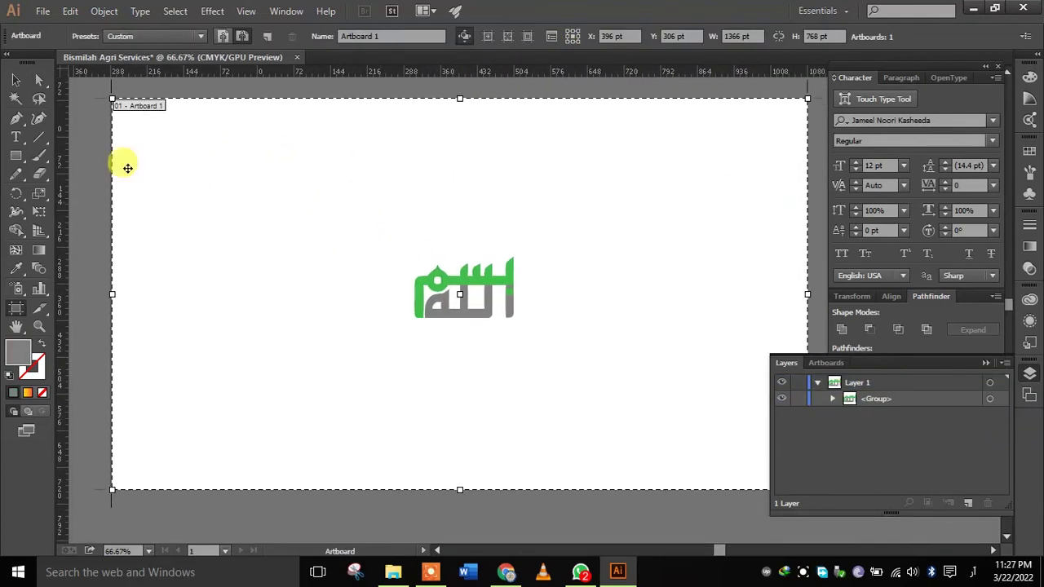
left_click(15, 155)
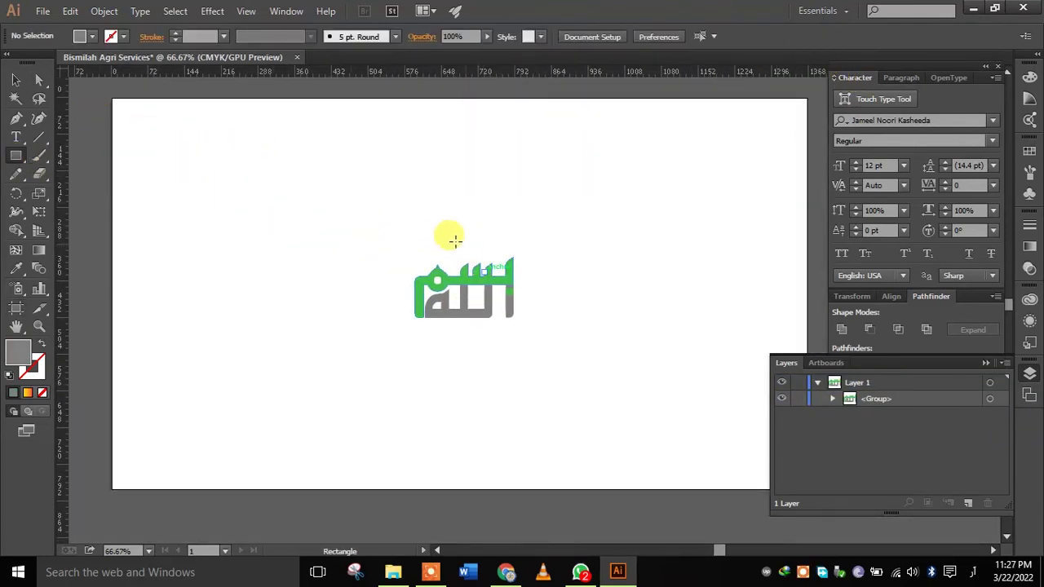
Step: Create a 1366 × 768 pt rectangle aligned to the artboard and send it behind the calligraphy
left_click(448, 237)
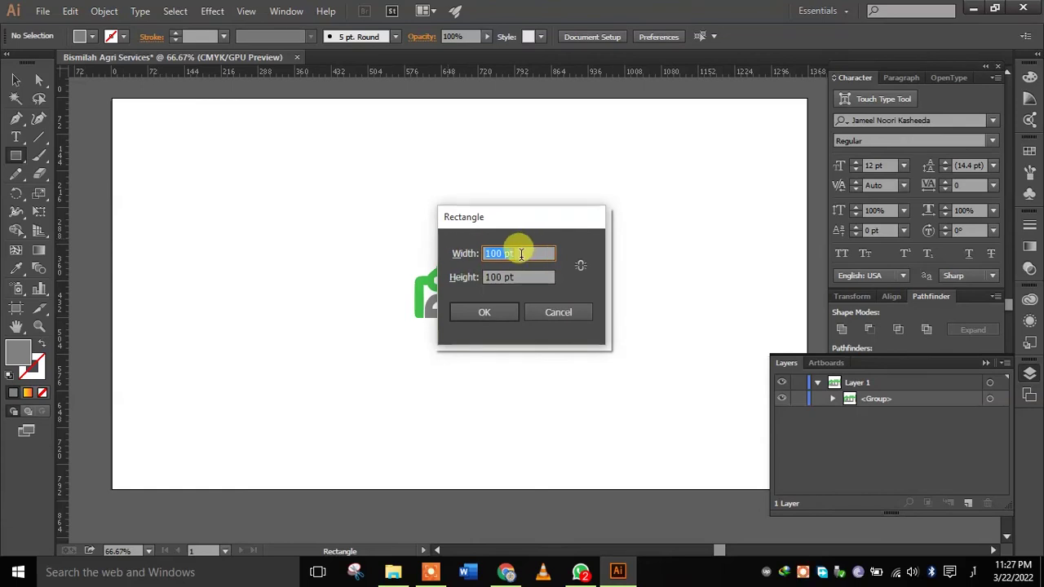
key("Tab")
type("768")
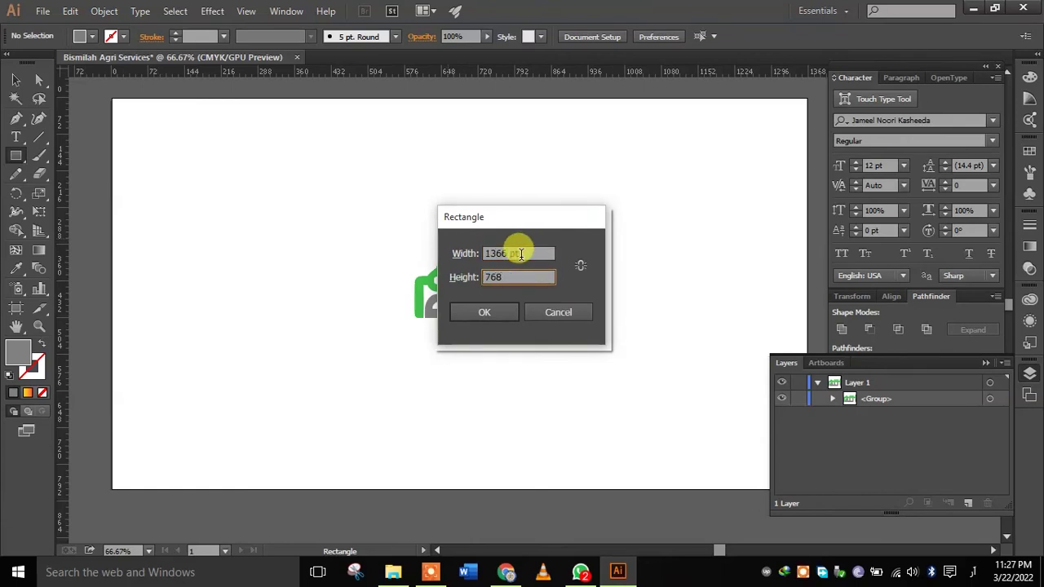
key("Return")
left_click(15, 79)
mouse_move(366, 167)
left_mouse_down()
mouse_move(404, 238)
mouse_move(381, 225)
left_mouse_up()
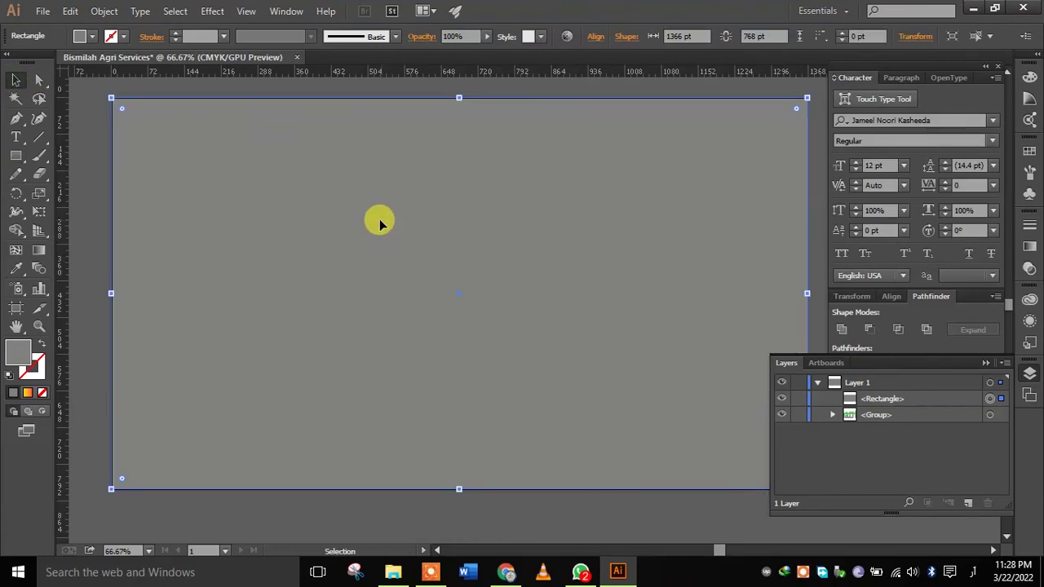
key("ctrl+shift+bracketleft")
Step: Fill the background rectangle with black
left_click(92, 36)
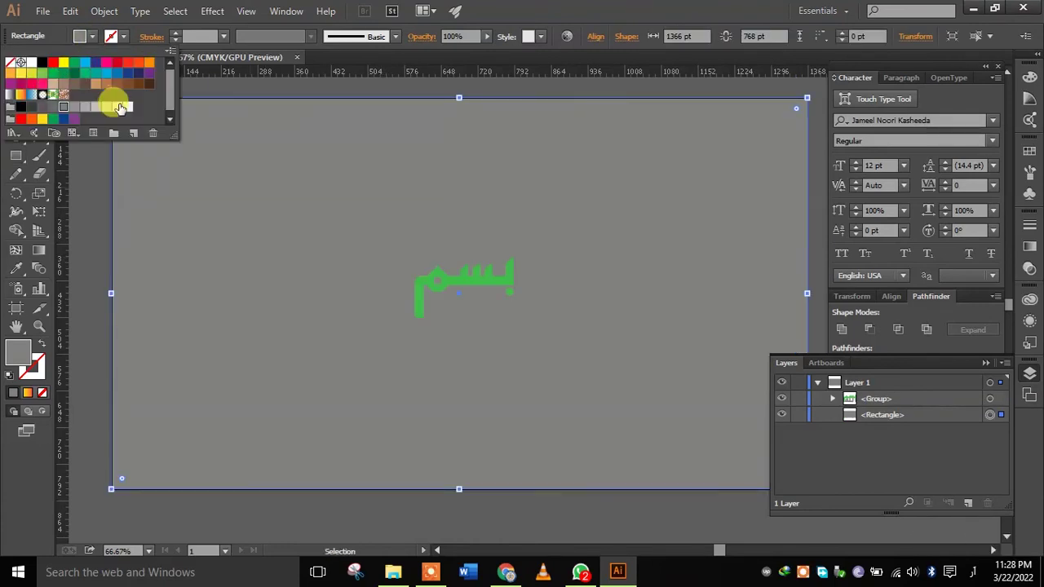
left_click(118, 107)
left_click(22, 109)
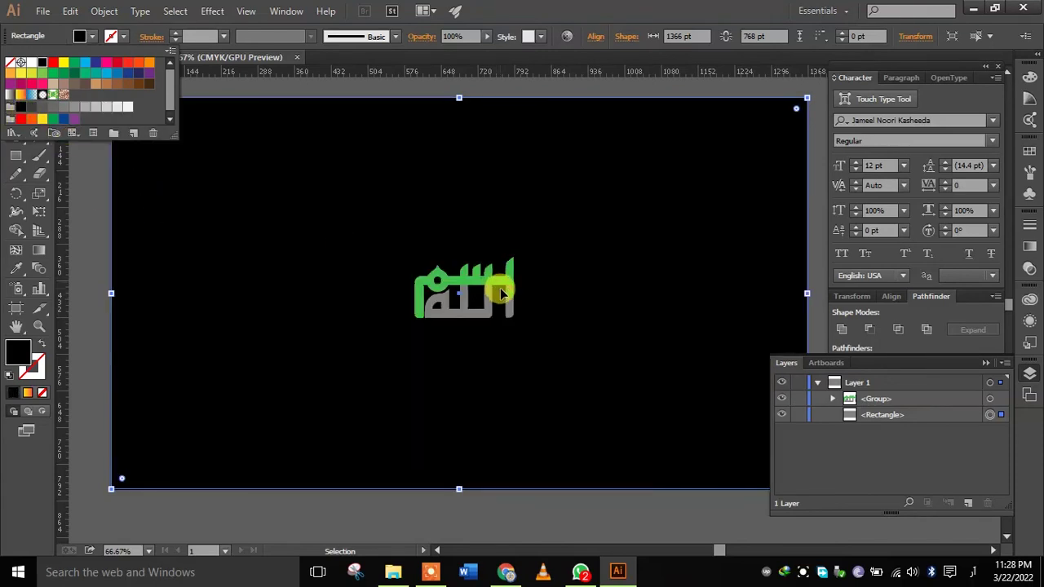
Step: Apply a linear gradient to the rectangle, removing the middle stops and repositioning the black stop
left_click(1030, 245)
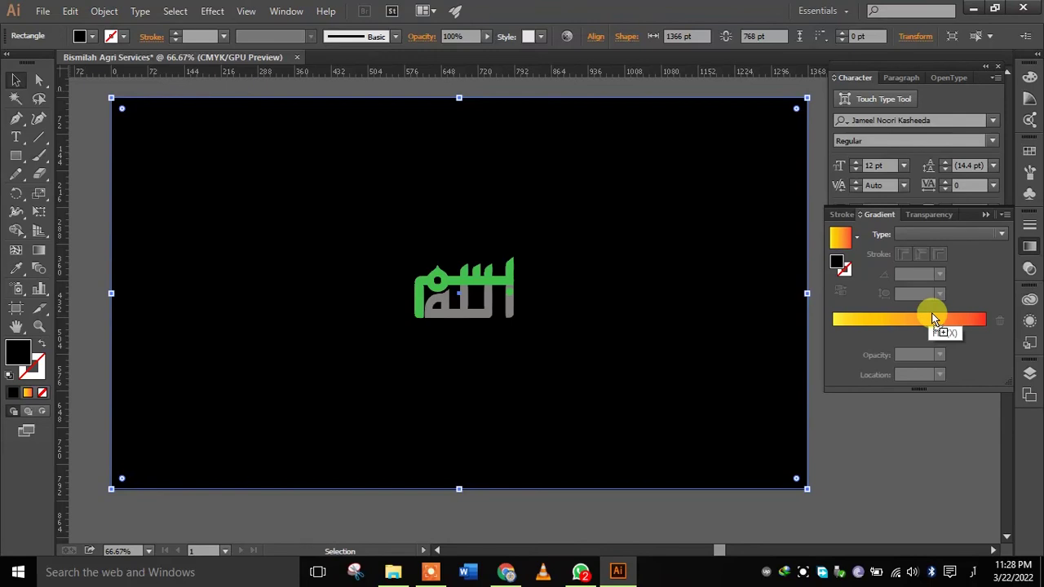
left_click(983, 323)
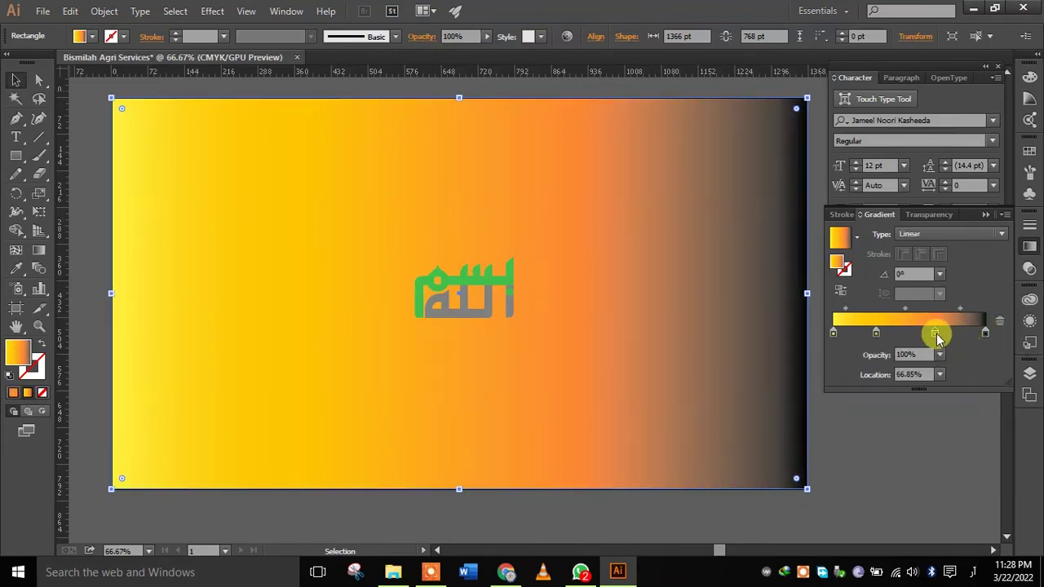
left_click_drag(935, 333, 932, 359)
left_click_drag(875, 333, 871, 355)
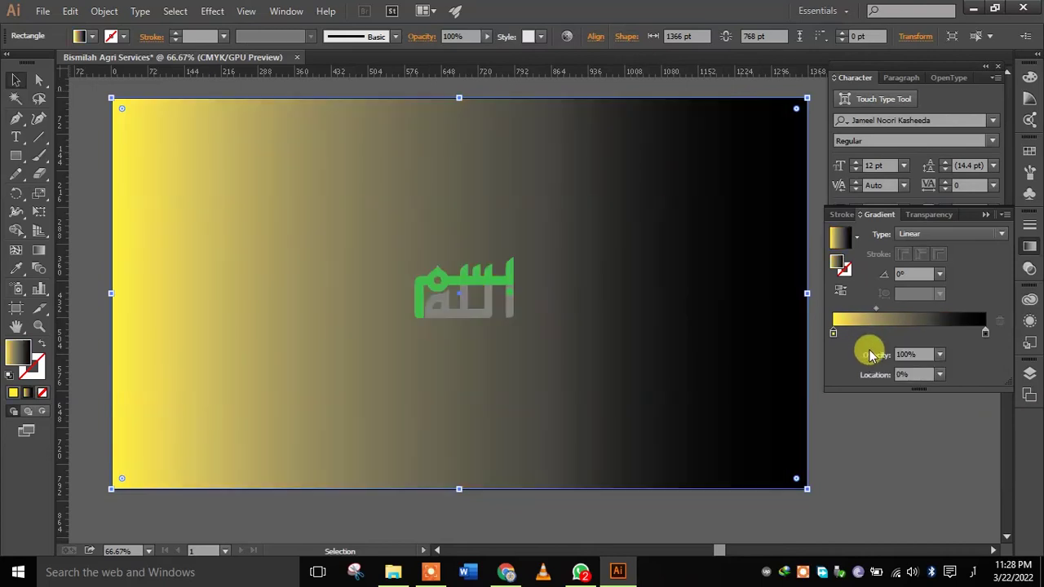
left_click(985, 335)
mouse_move(989, 334)
left_mouse_down()
mouse_move(860, 335)
mouse_move(834, 359)
mouse_move(833, 334)
left_mouse_up()
Step: Add a middle gradient stop with HSB brightness 20.15 for a dark grey centre
left_click(915, 333)
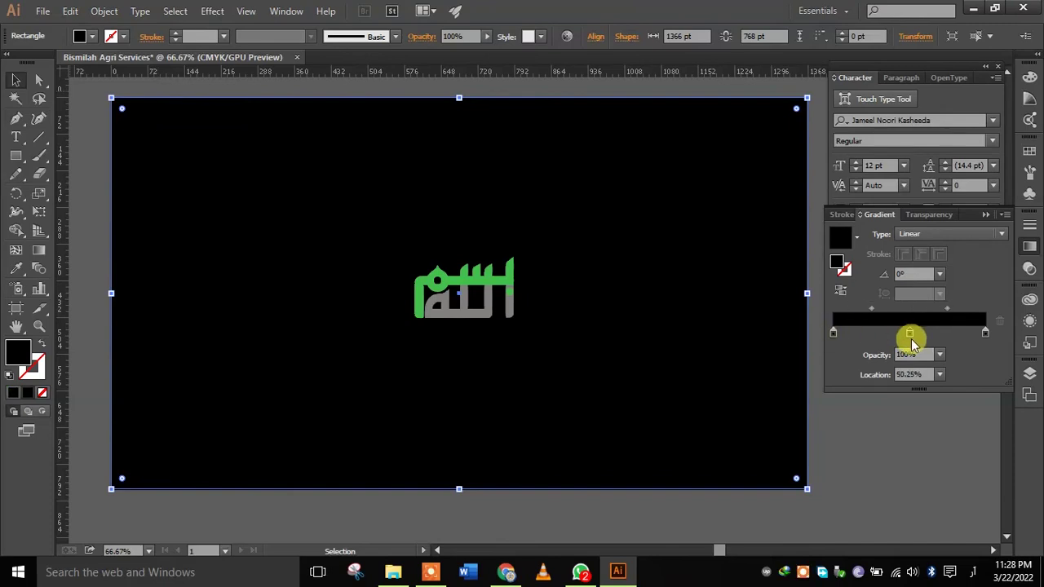
double_click(912, 332)
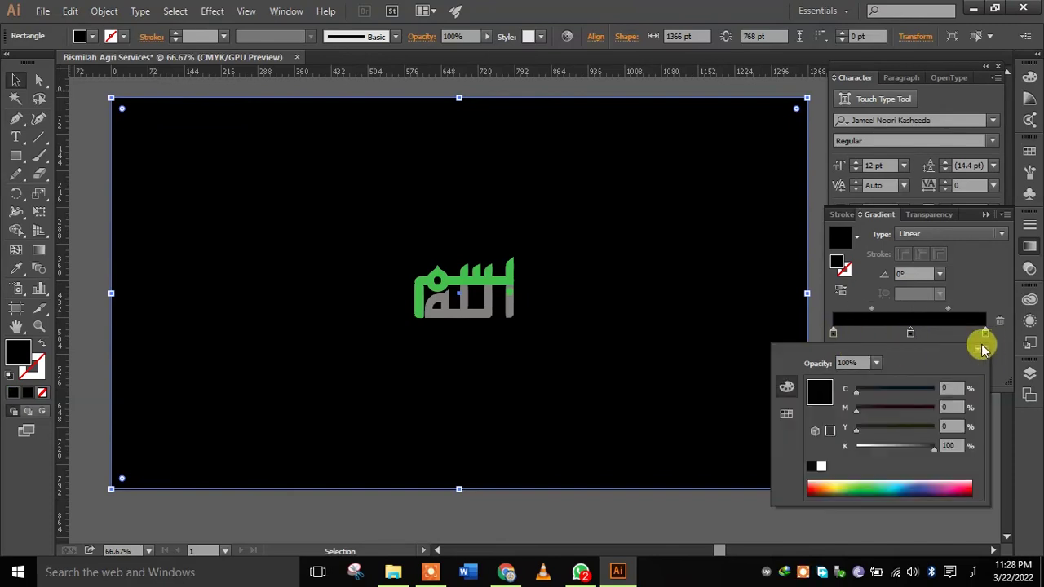
left_click(981, 350)
left_click(927, 389)
type("20.15")
key("Return")
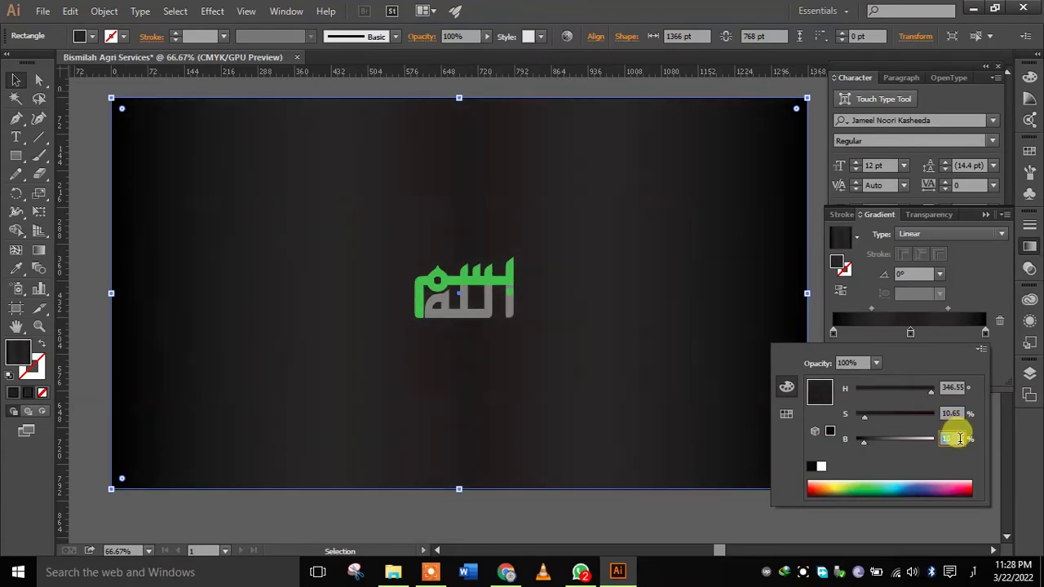
left_click(738, 501)
Step: Lock the background rectangle and fill the upper بسم letters with white
left_click(490, 281)
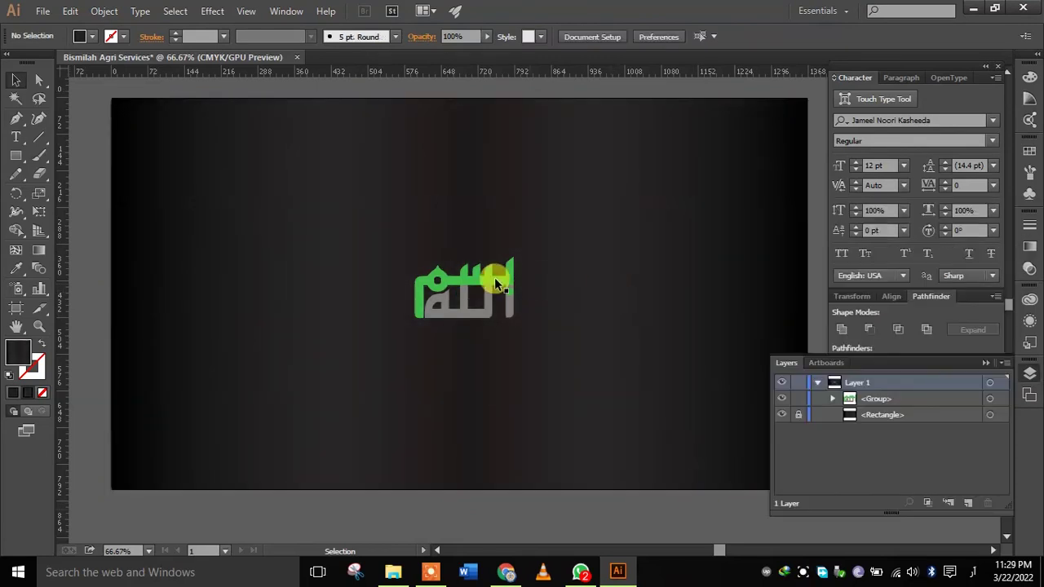
double_click(473, 281)
left_click(472, 277)
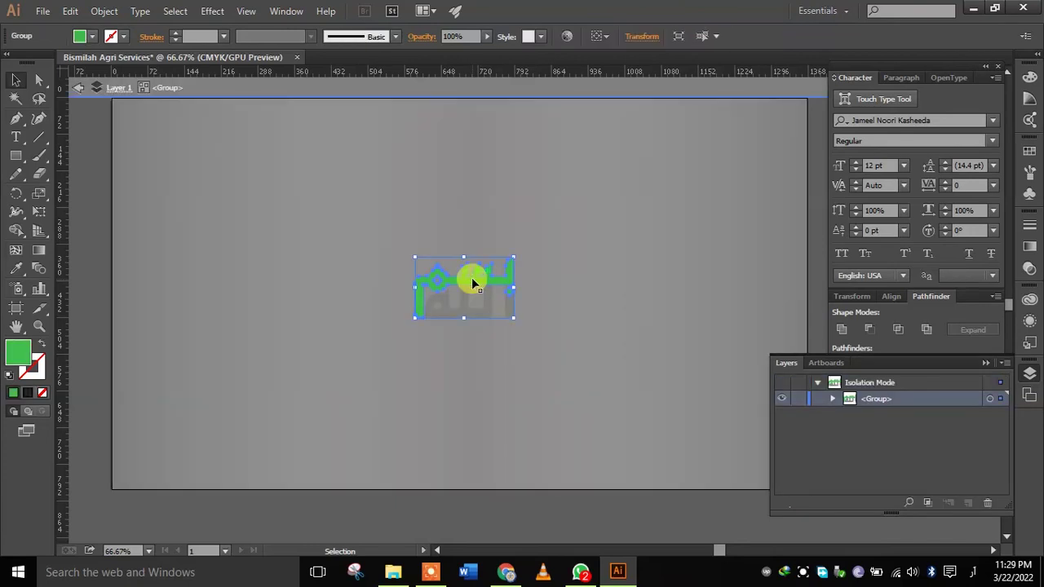
left_click(86, 36)
left_click(124, 106)
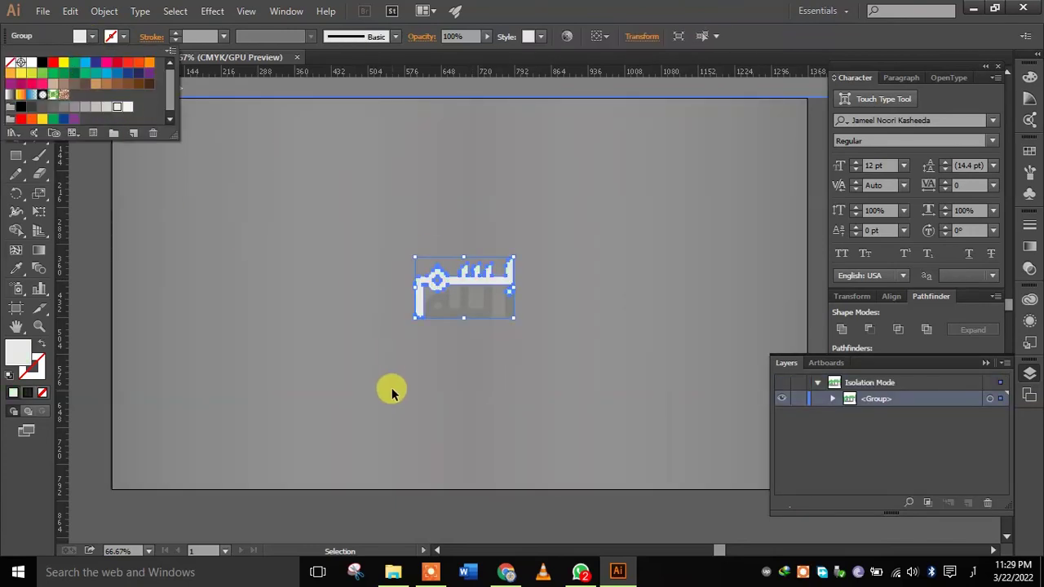
key("Escape")
key("Escape")
Step: Fill the lower الله letters with blue
left_click(259, 331)
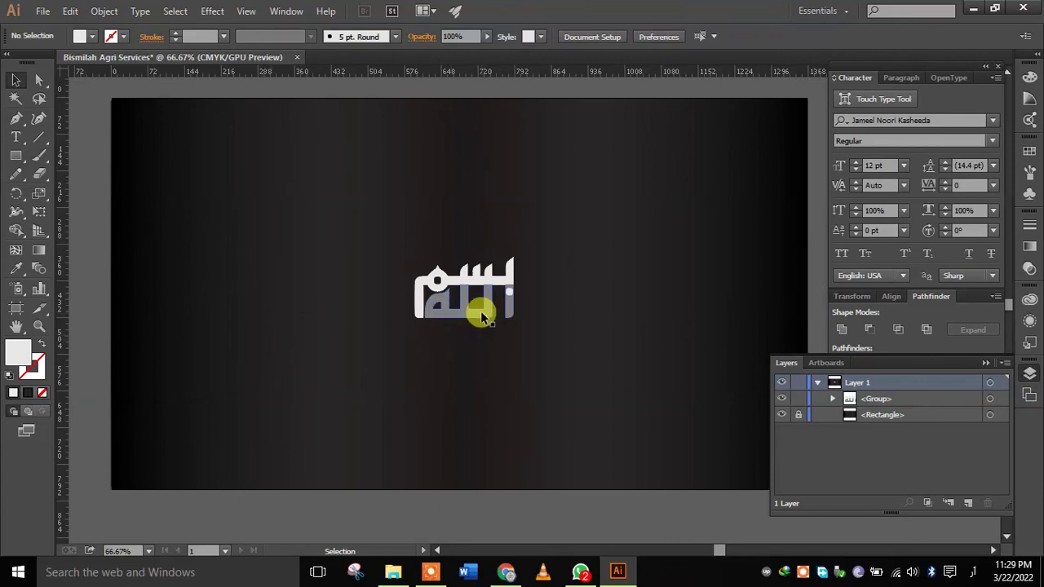
double_click(480, 313)
left_click(478, 310)
left_click(87, 36)
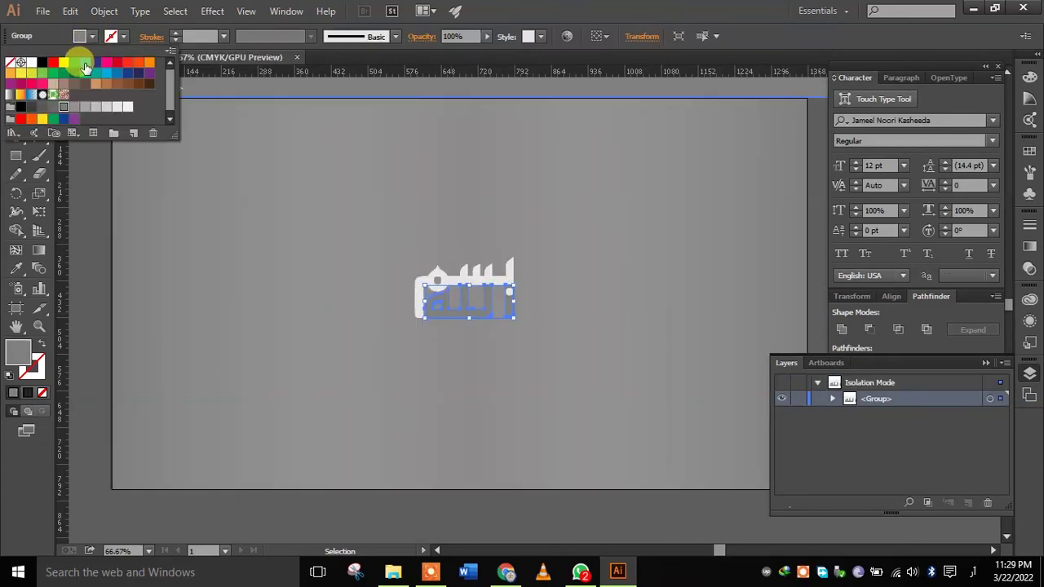
left_click(96, 72)
double_click(227, 271)
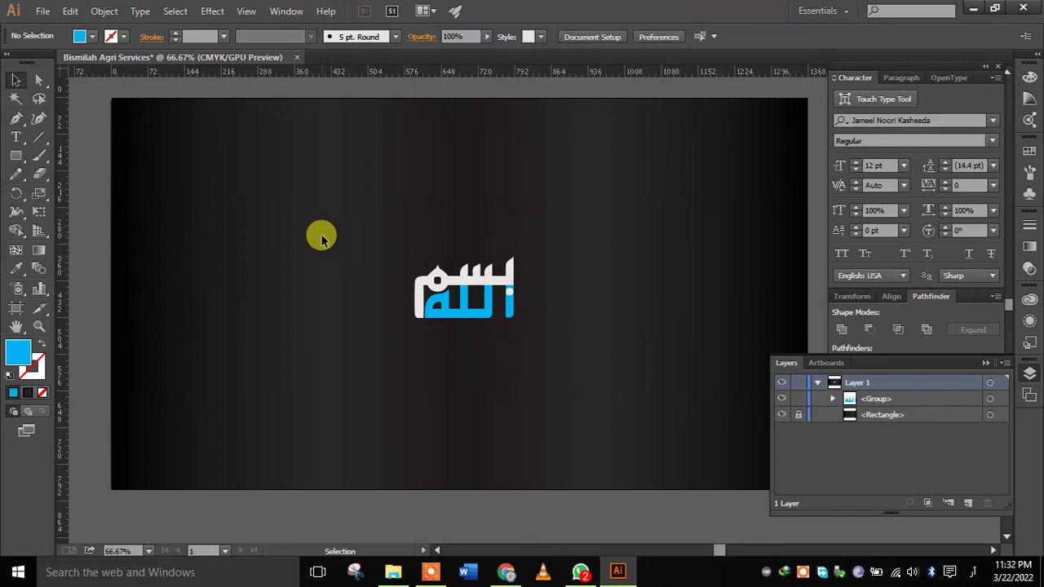
Step: Draw a horizontal line beneath the calligraphy with the Line Segment tool
left_click(39, 136)
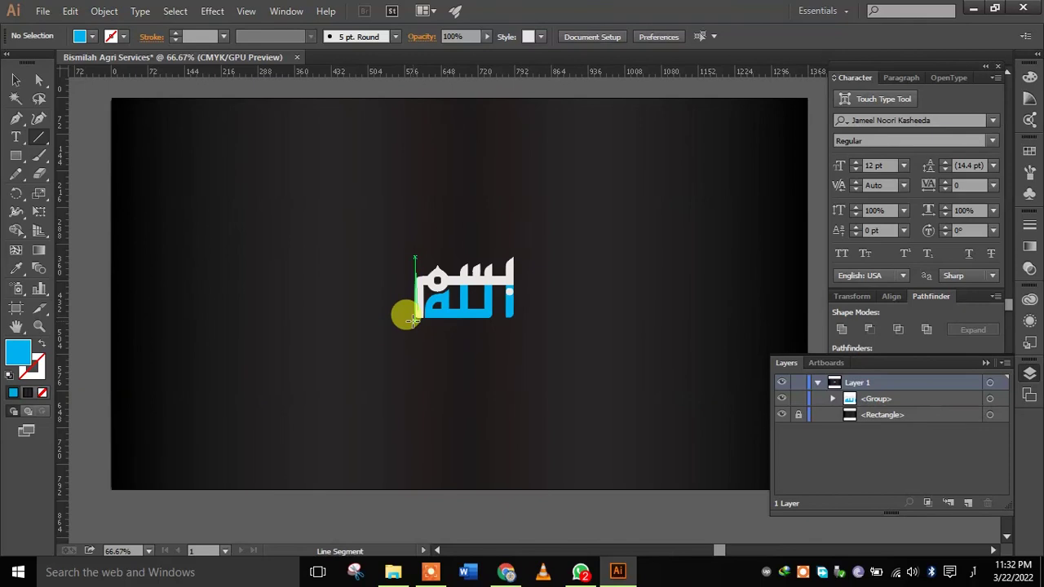
left_click_drag(413, 319, 512, 318)
left_click(16, 79)
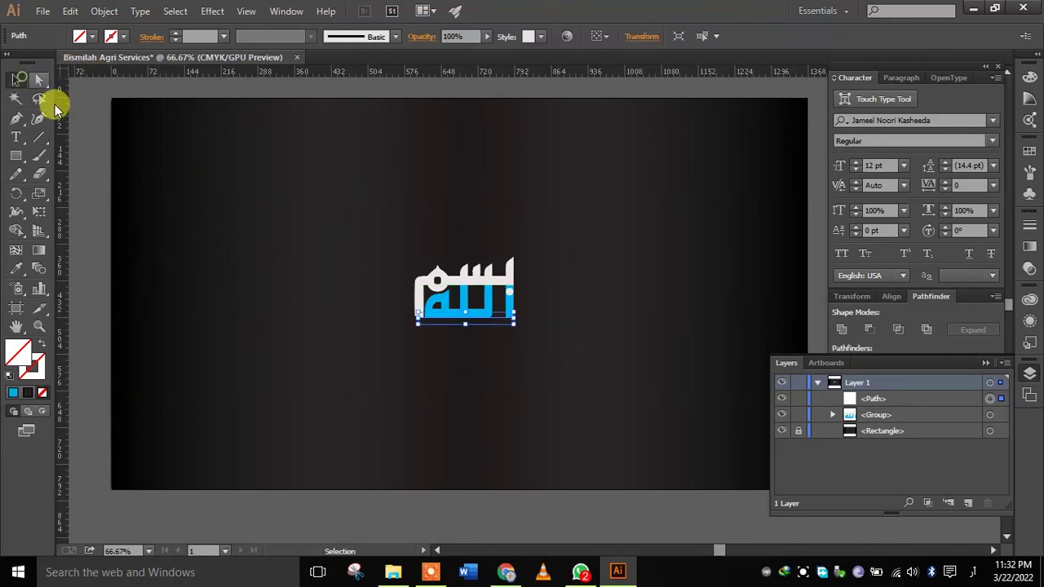
left_click(500, 320)
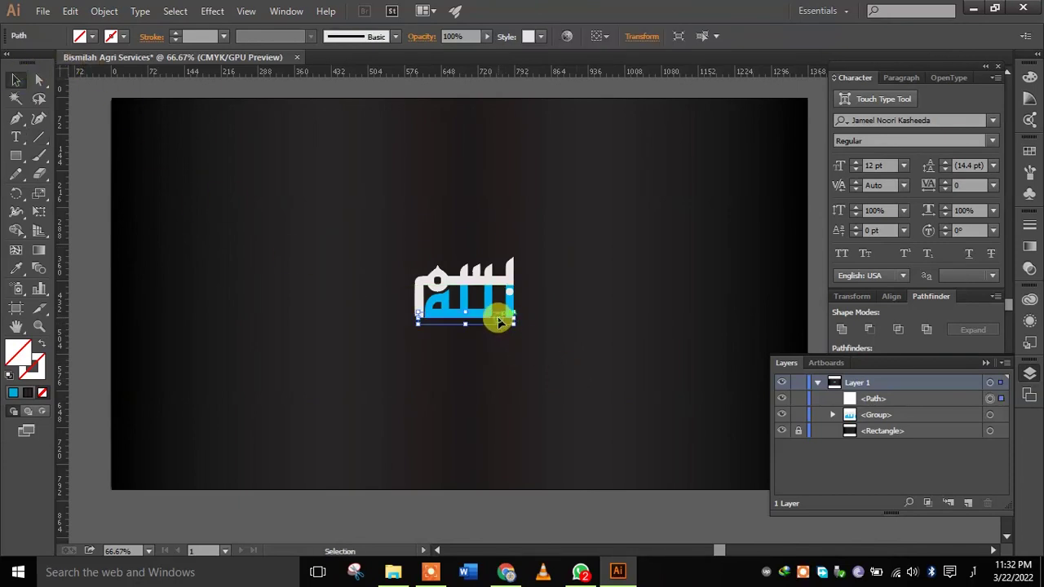
Step: Give the underline a red 3 pt stroke
left_click(29, 364)
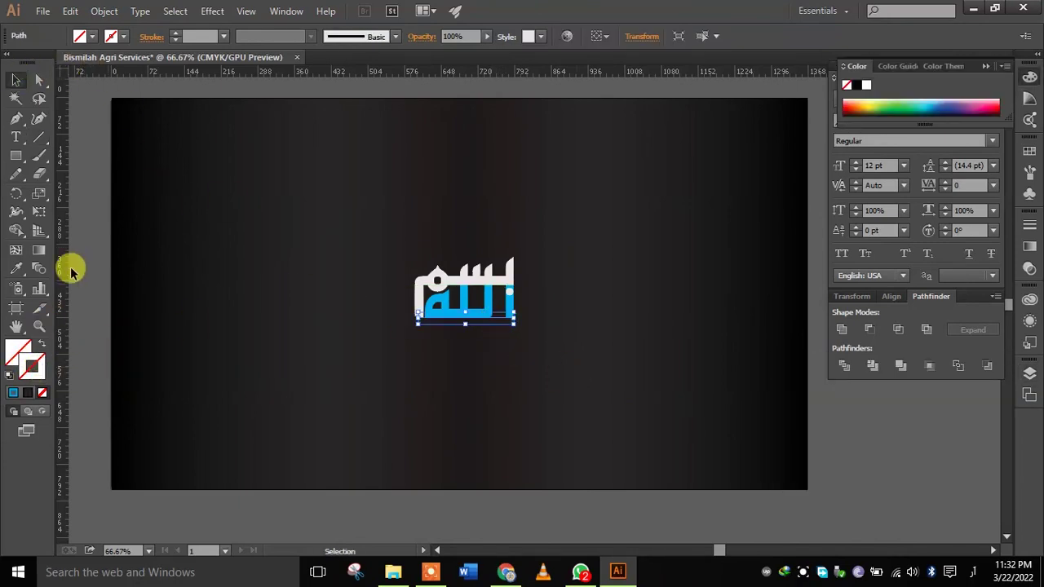
left_click(123, 37)
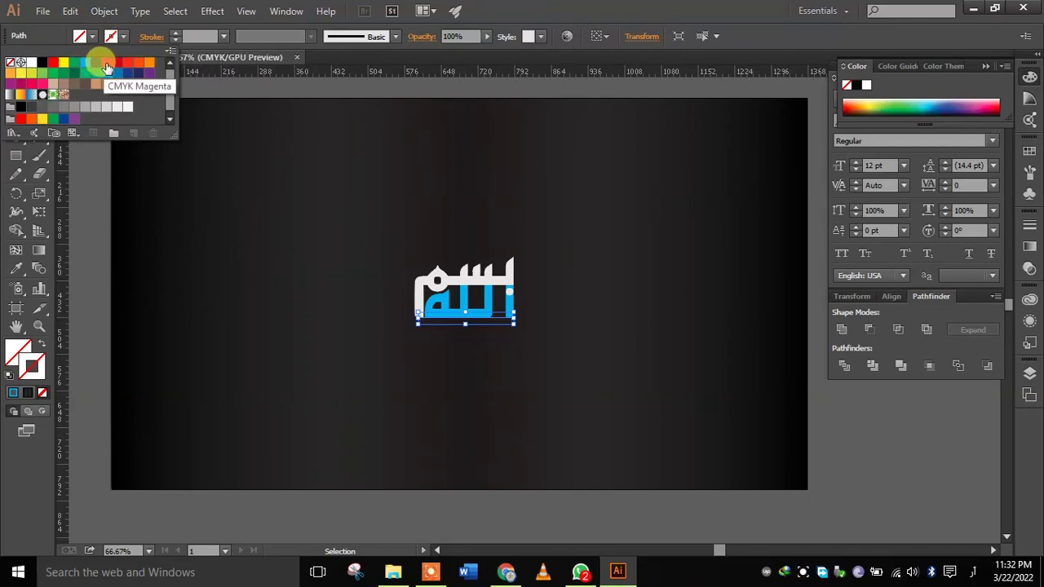
left_click(52, 63)
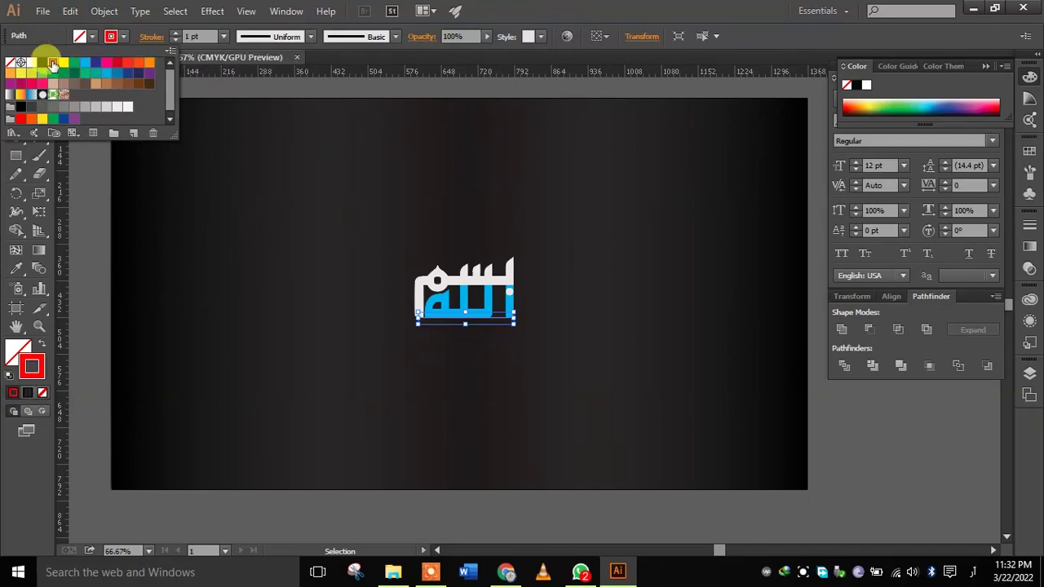
left_click(496, 321)
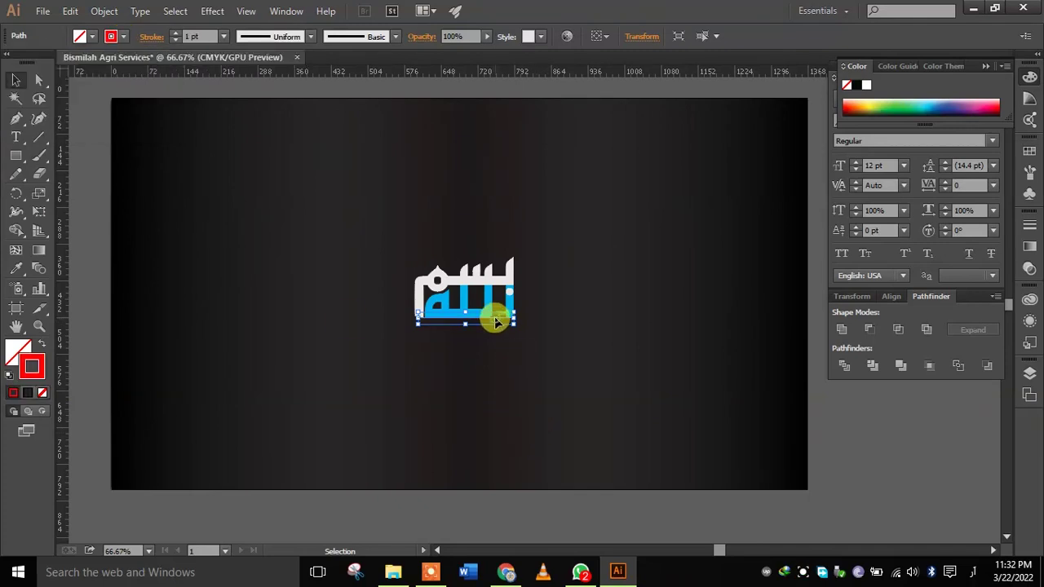
left_click(224, 36)
left_click(242, 137)
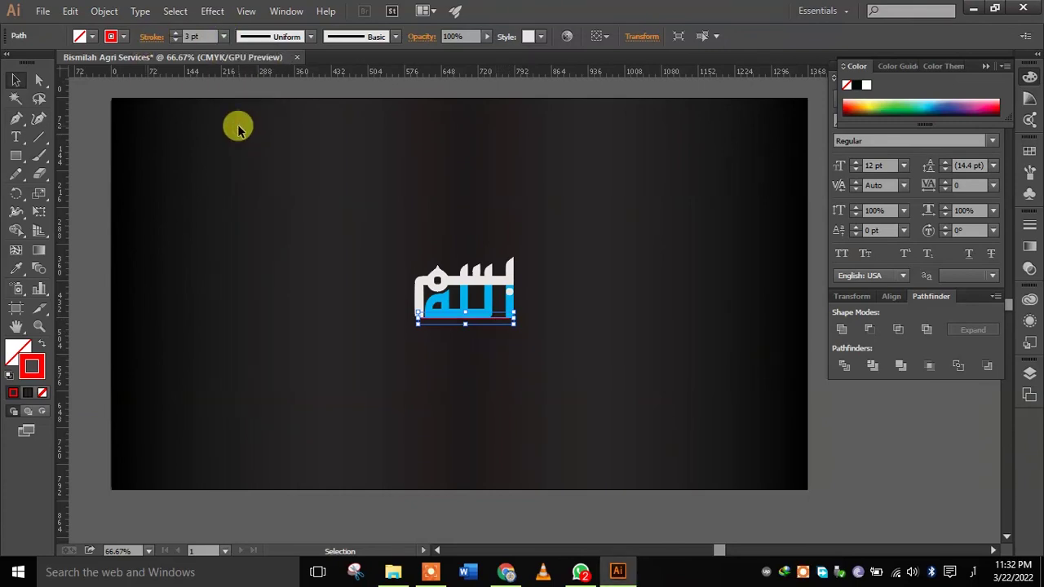
left_click(238, 130)
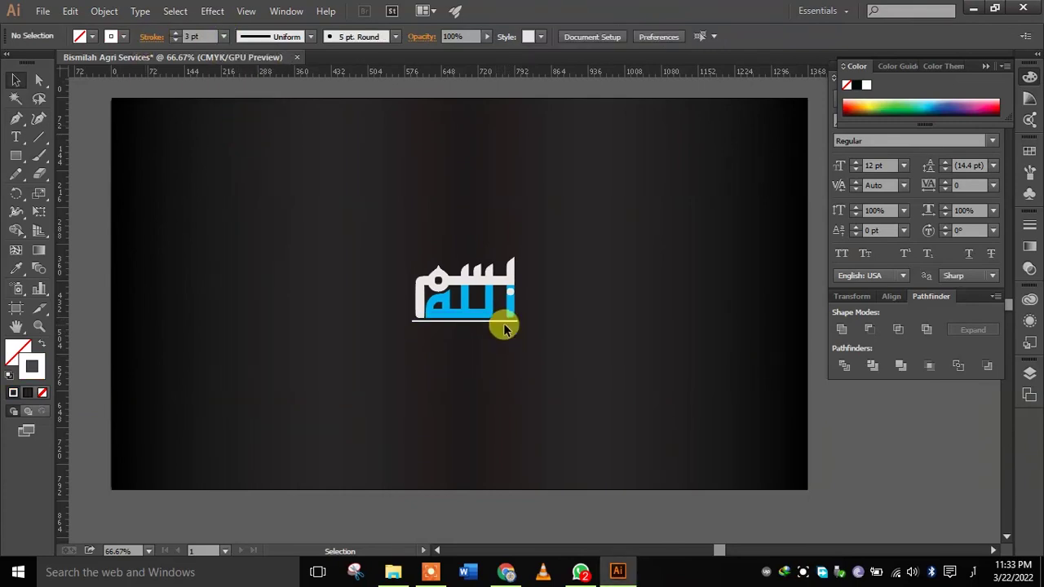
Step: Paste the Urdu 'Agri Services' text as a new text line below the underline
left_click(16, 139)
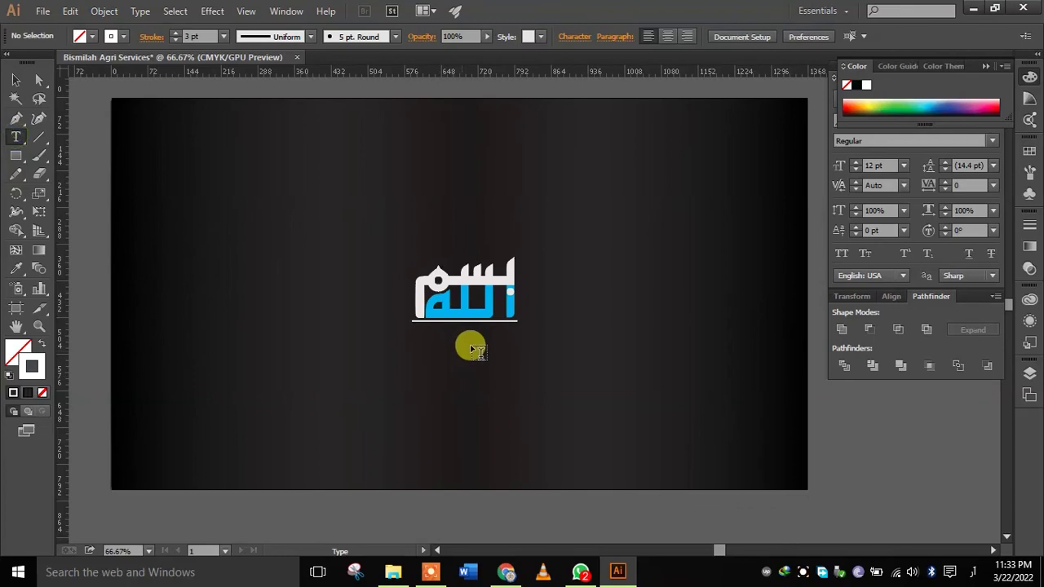
left_click(516, 342)
key("ctrl+v")
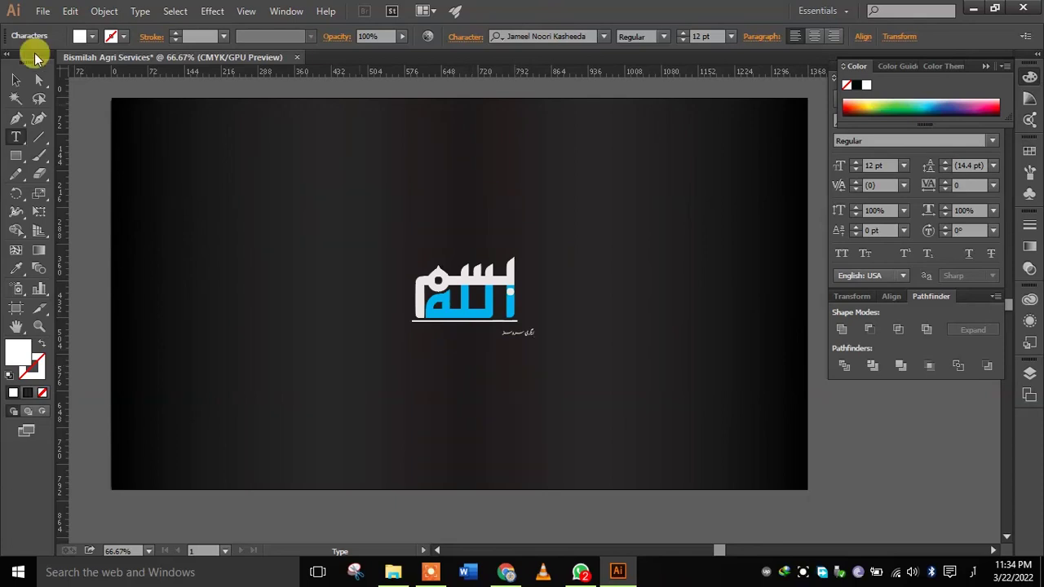
Step: Enlarge the Urdu text, center it under the underline, and set it in AA Sameer Almas
left_click(16, 80)
mouse_move(535, 340)
left_mouse_down()
mouse_move(562, 345)
mouse_move(508, 349)
left_mouse_up()
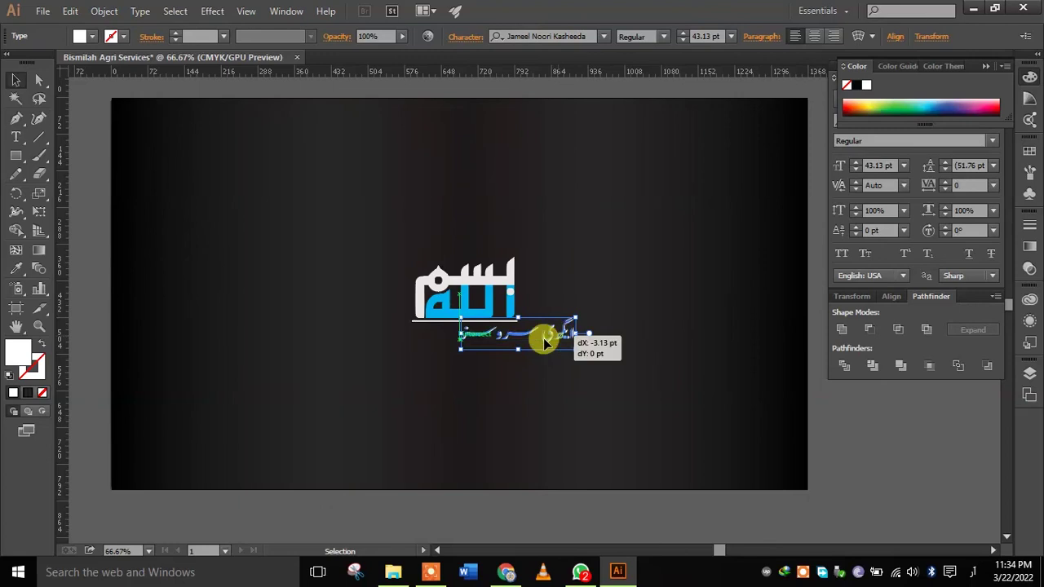
left_click(509, 393)
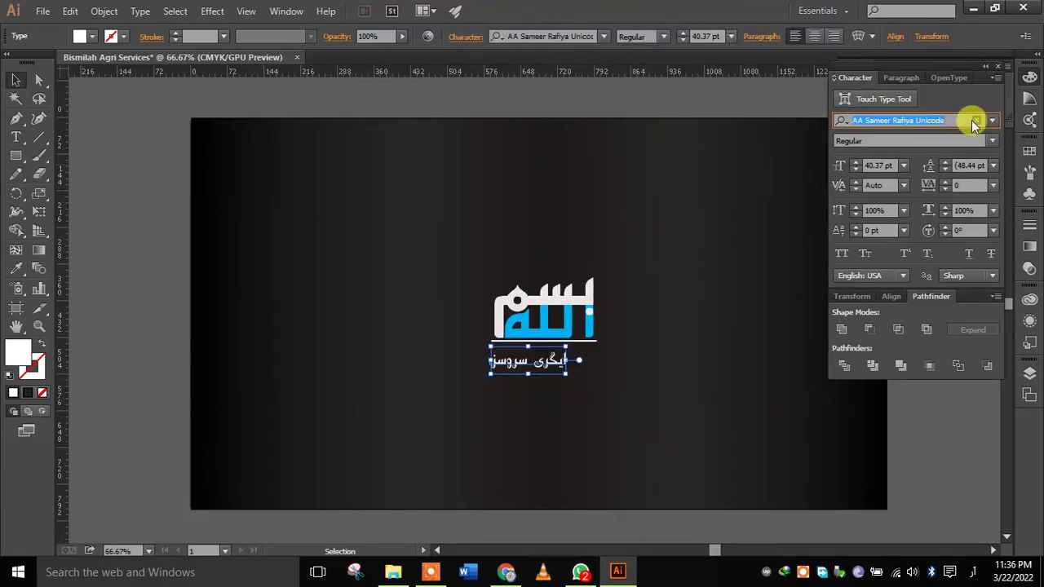
key("Up")
key("Up")
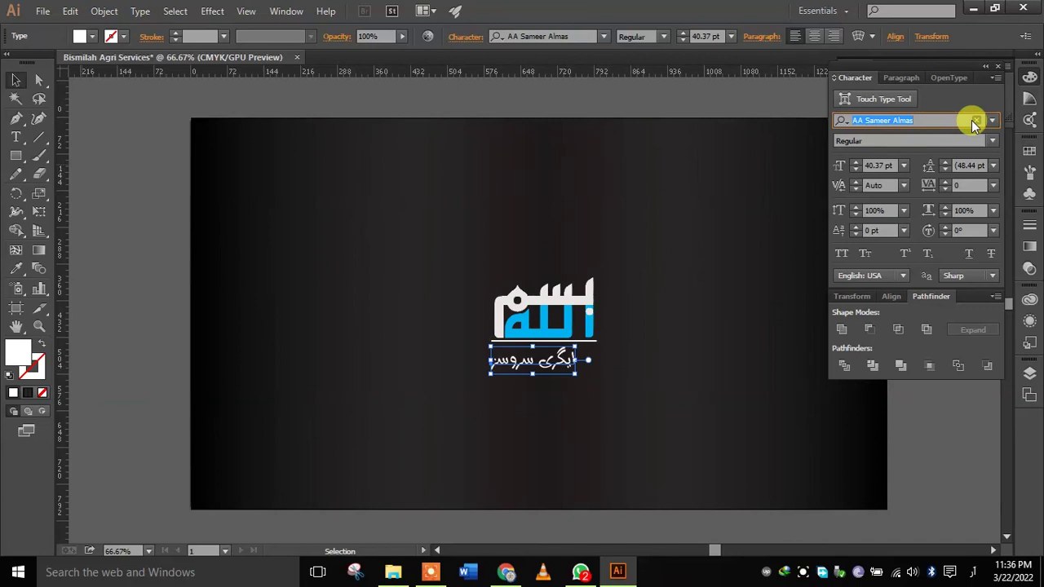
left_click(723, 373)
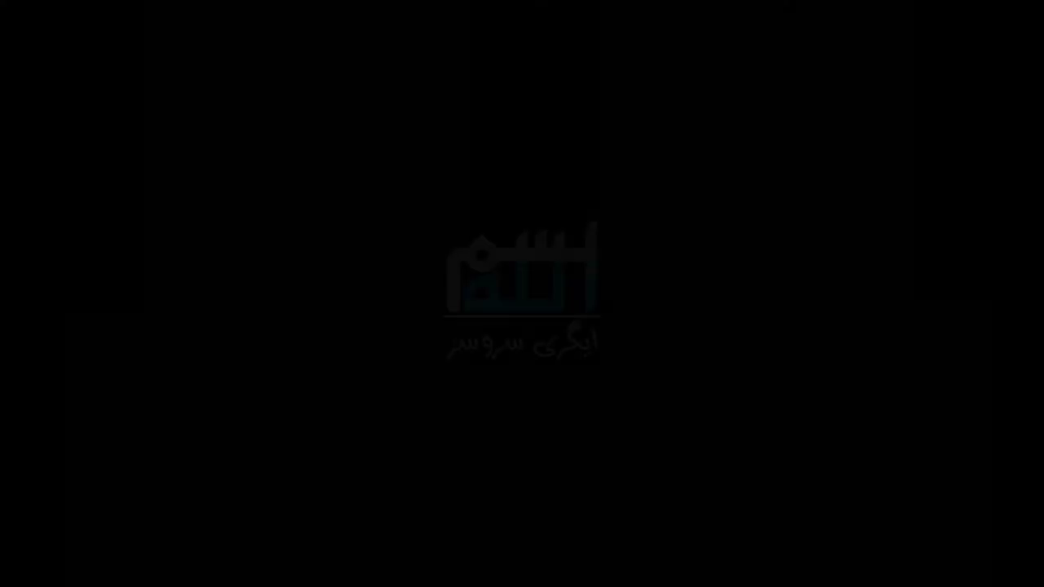